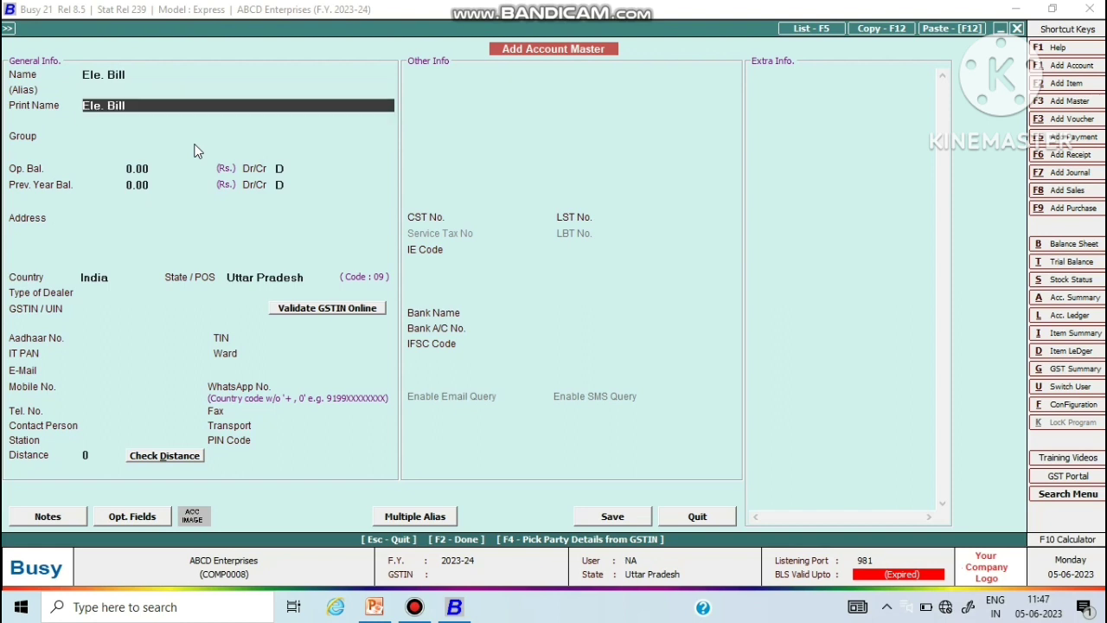
- Assign the Ele. Bill account to the Expenses (Indirect/Admn.) group
{"action": "key", "text": "Return"}
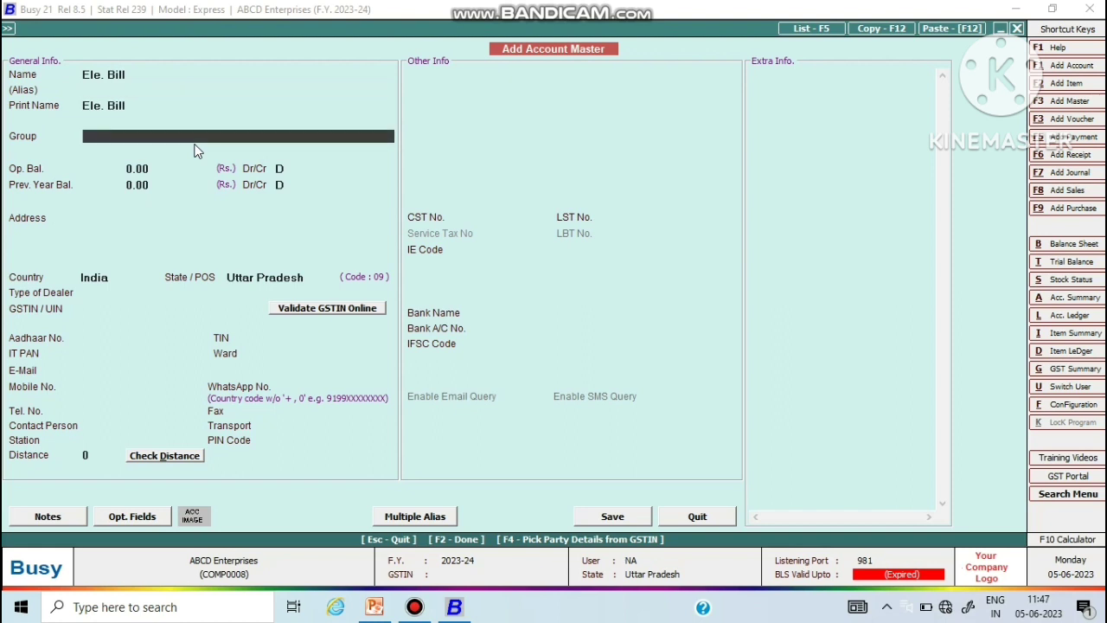
{"action": "type", "text": "indi"}
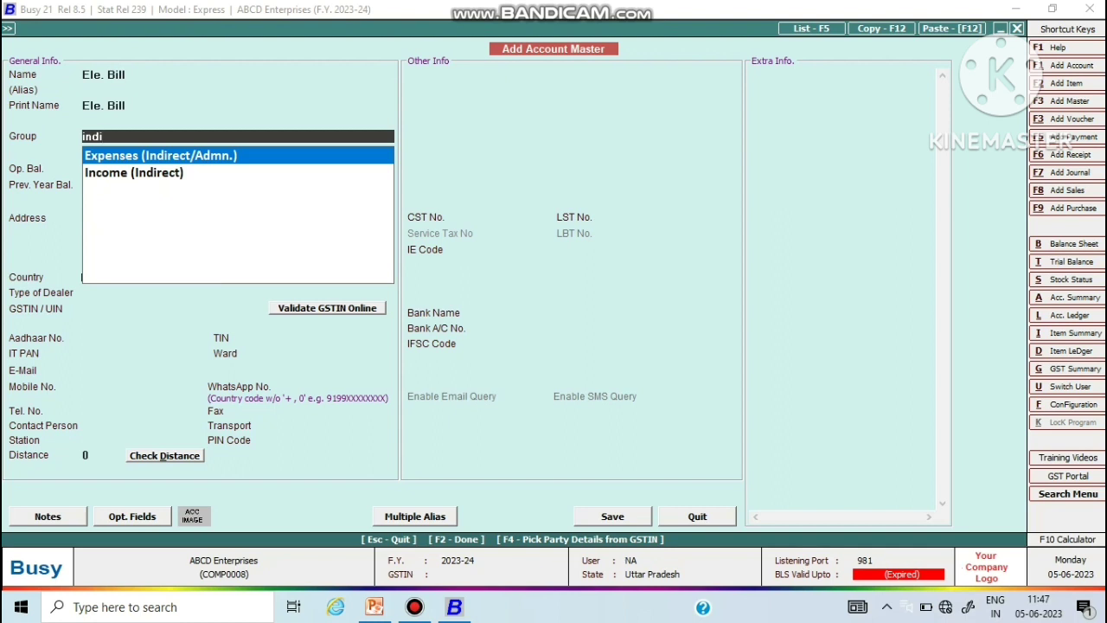
{"action": "left_click", "coordinate": [133, 156]}
{"action": "key", "text": "Return"}
- Leave the Ele. Bill account's balances unchanged and set its GST type to GST Not Applicable
{"action": "key", "text": "Return"}
{"action": "key", "text": "Return"}
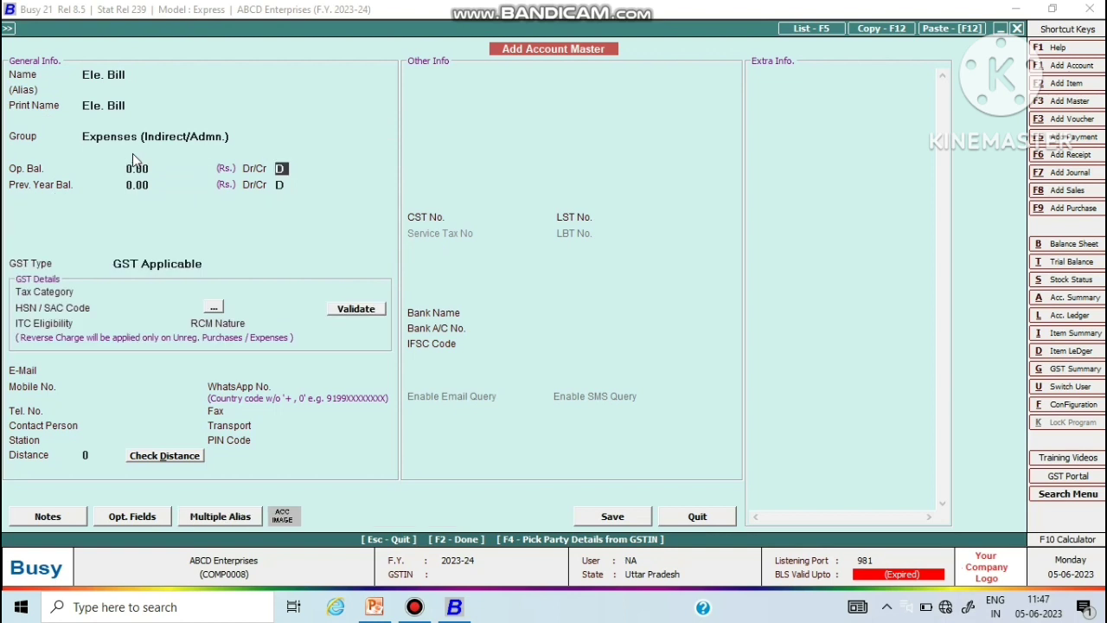
{"action": "key", "text": "Return"}
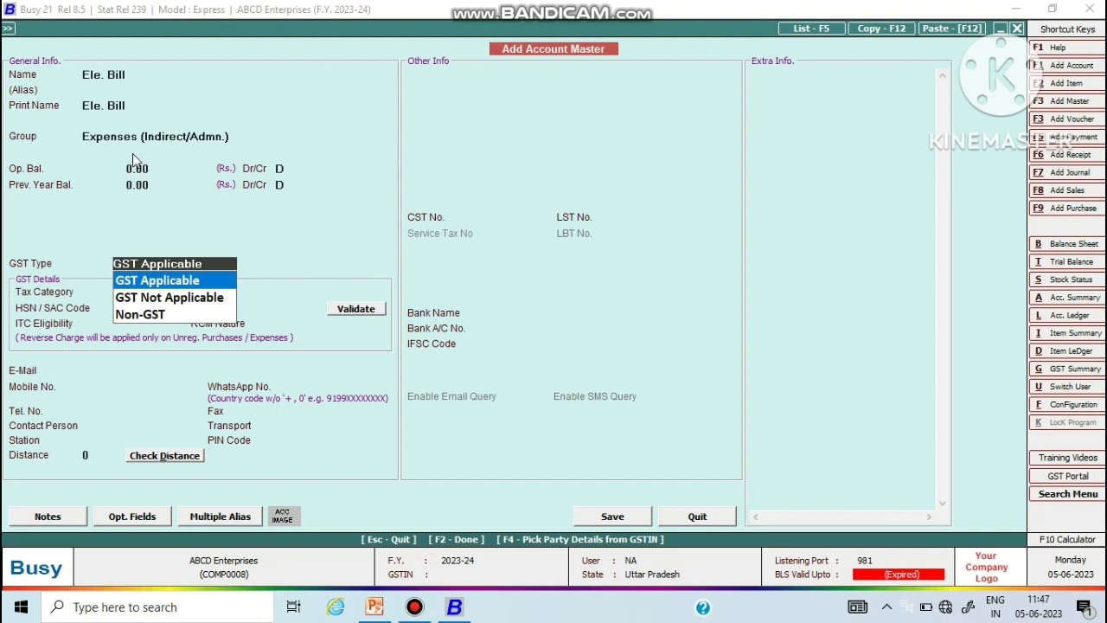
{"action": "key", "text": "Down"}
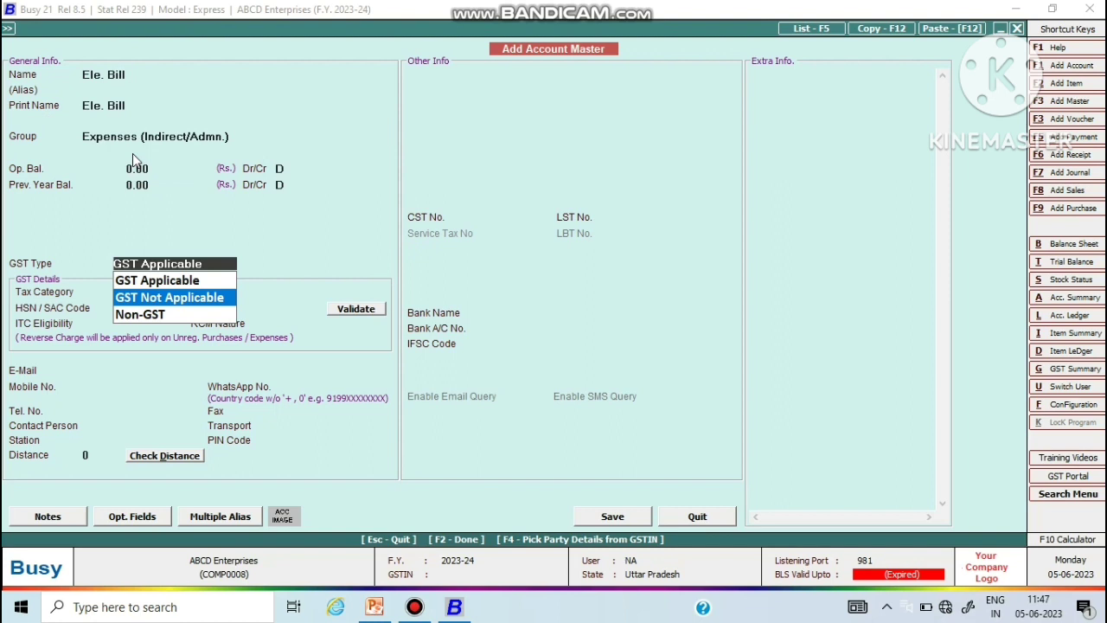
{"action": "key", "text": "Return"}
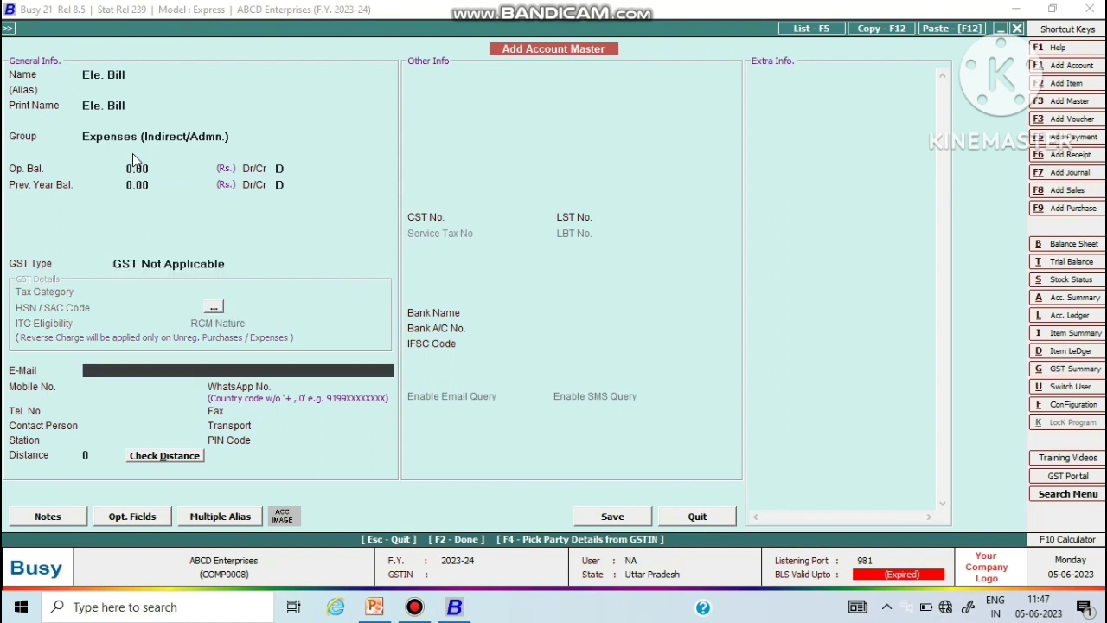
- Leave the remaining contact, tax and bank details blank and save the Ele. Bill account
{"action": "key", "text": "Return"}
{"action": "key", "text": "Return"}
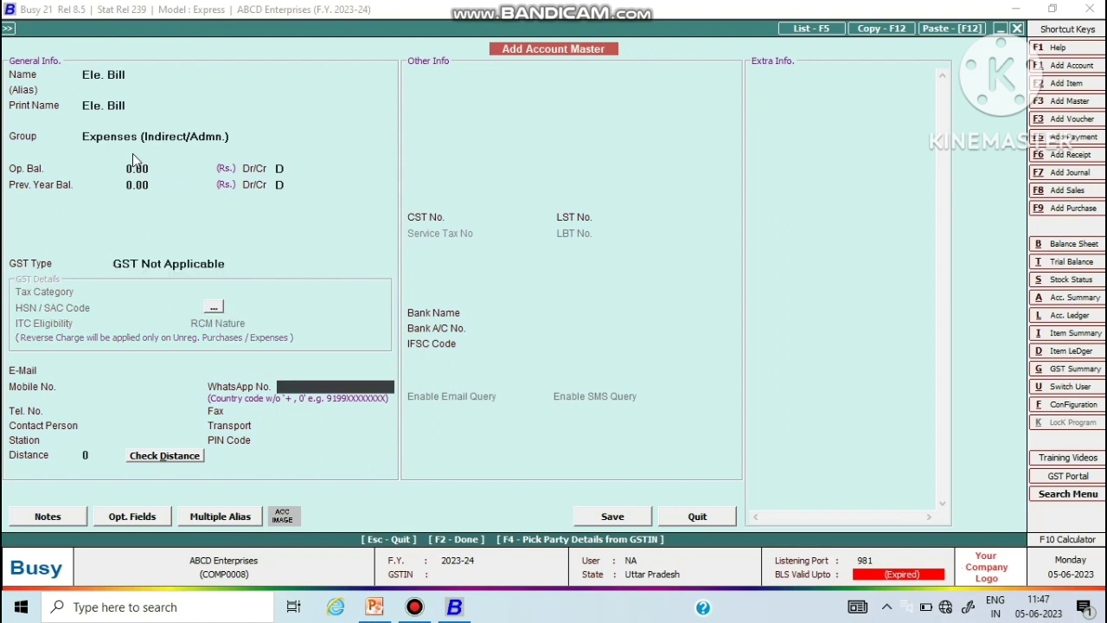
{"action": "key", "text": "Return"}
{"action": "key", "text": "Return"}
{"action": "key", "text": "Return"}
{"action": "key", "text": "Return"}
{"action": "key", "text": "Return"}
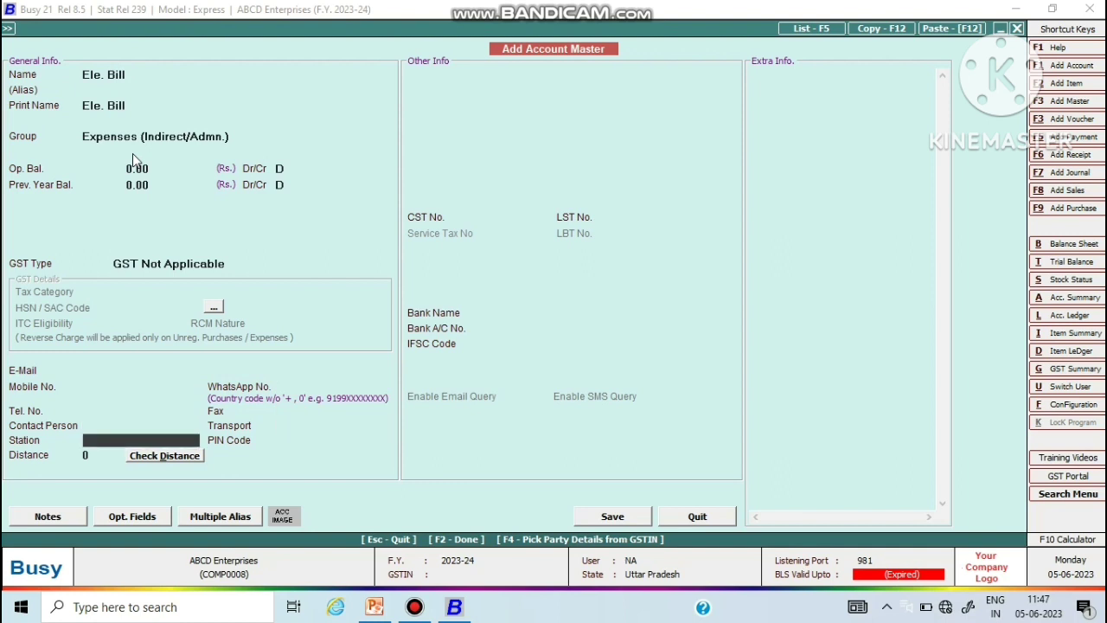
{"action": "key", "text": "Return"}
{"action": "key", "text": "Return"}
{"action": "key", "text": "Return"}
{"action": "key", "text": "Return"}
{"action": "key", "text": "Return"}
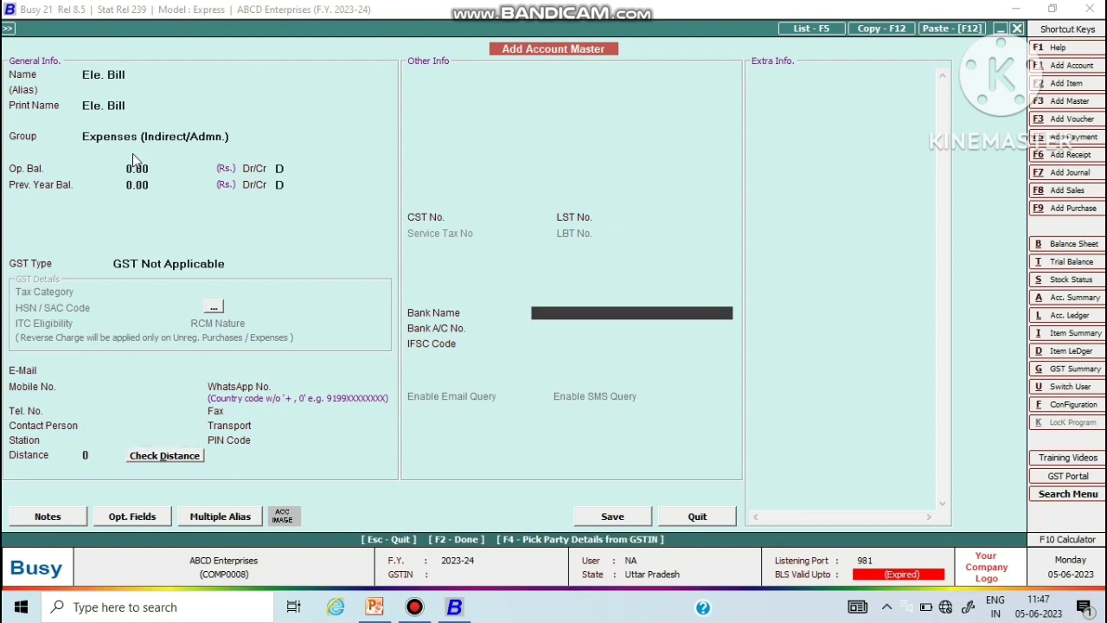
{"action": "key", "text": "Return"}
{"action": "key", "text": "Return"}
{"action": "key", "text": "Return"}
{"action": "key", "text": "Return"}
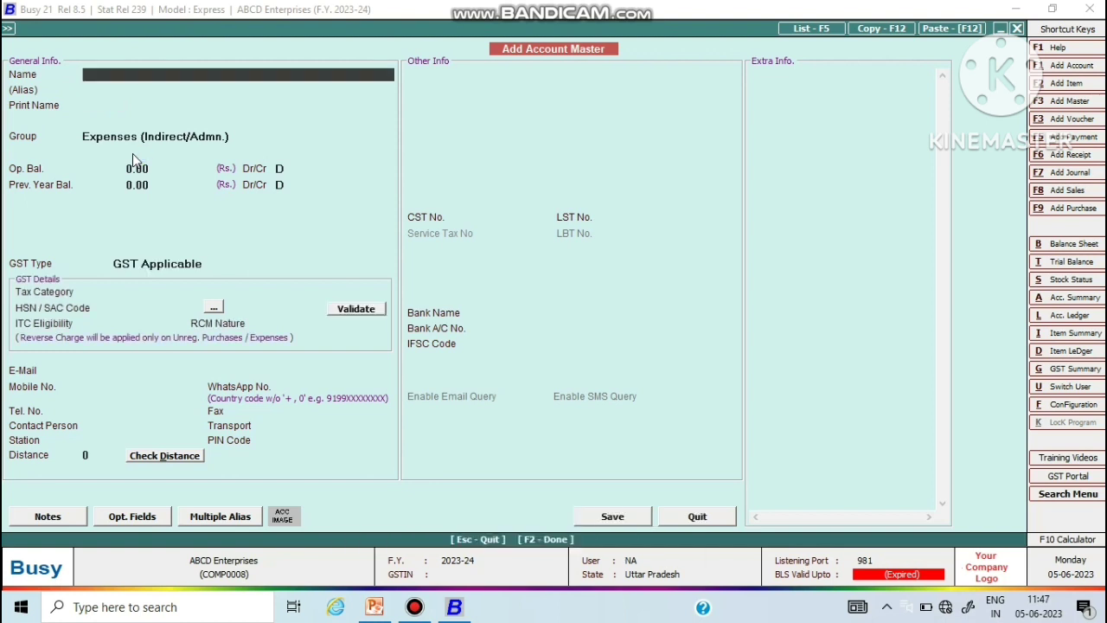
- Name the new account Water Bill, with the same print name, and keep the Expenses (Indirect/Admn.) group
{"action": "type", "text": "water bill"}
{"action": "key", "text": "Return"}
{"action": "key", "text": "Return"}
{"action": "key", "text": "Return"}
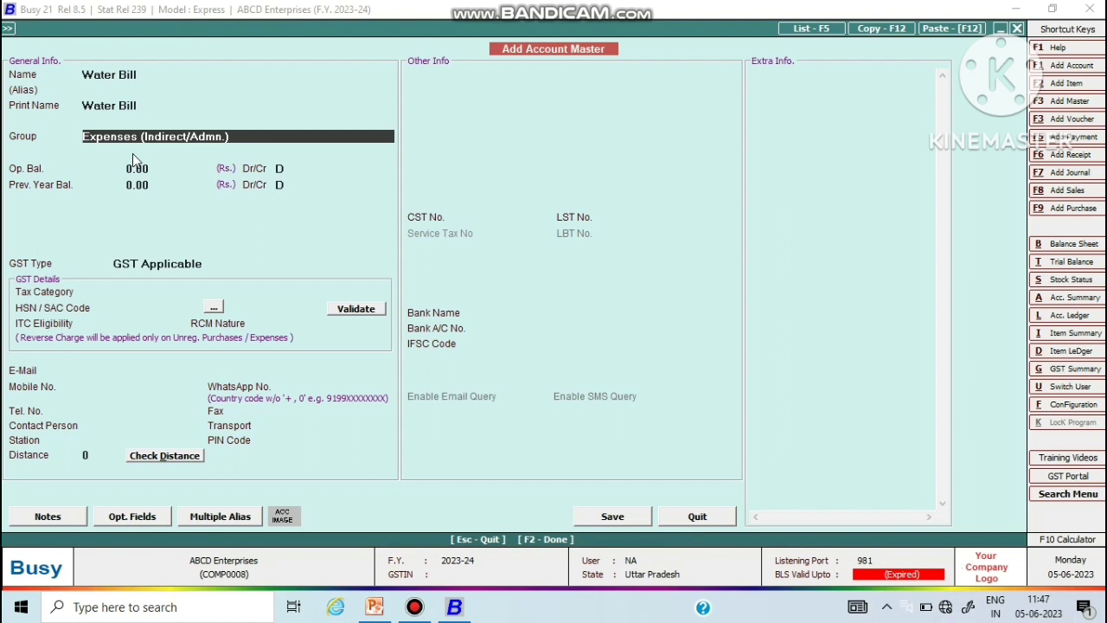
{"action": "key", "text": "Return"}
- Keep the Water Bill account's default balances and set its GST type to GST Not Applicable
{"action": "key", "text": "Return"}
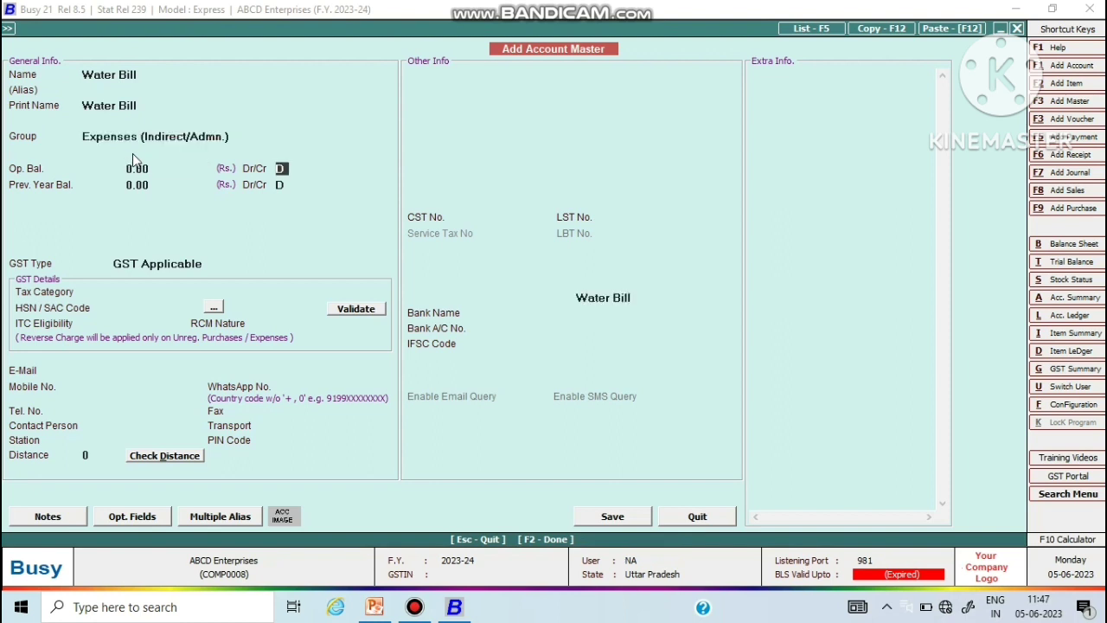
{"action": "key", "text": "Return"}
{"action": "key", "text": "Return"}
{"action": "key", "text": "Return"}
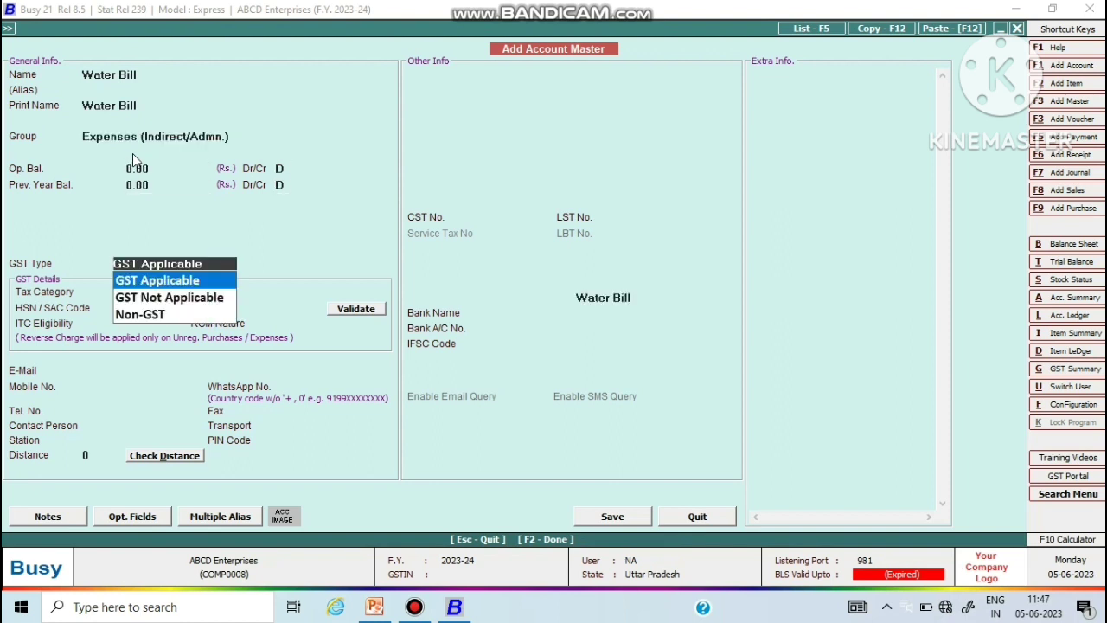
{"action": "key", "text": "Down"}
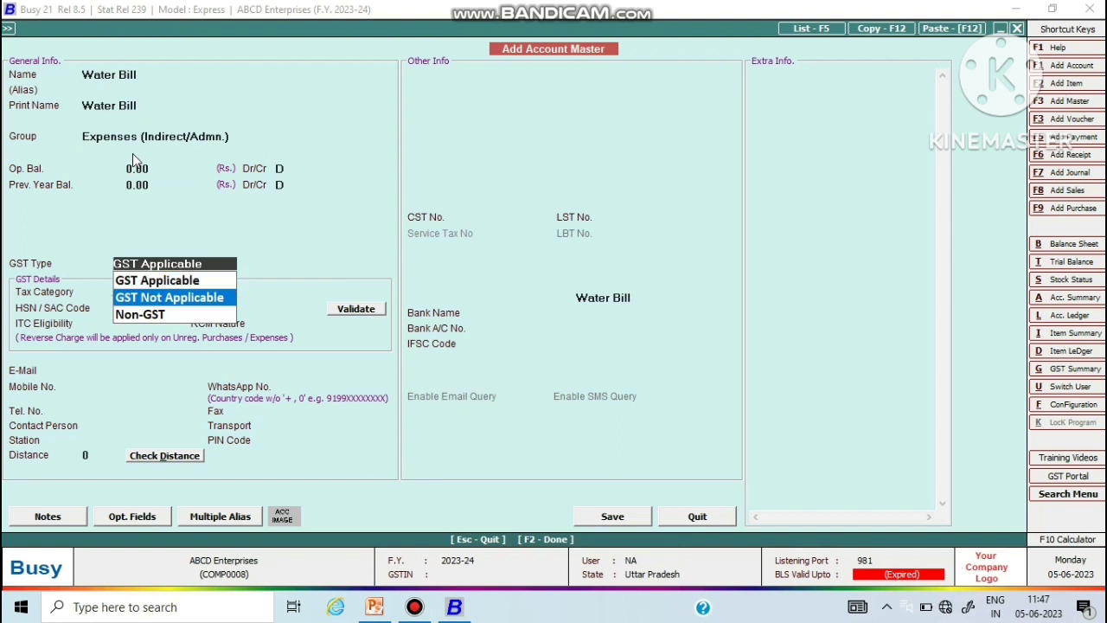
{"action": "key", "text": "Return"}
- Leave the other contact, tax and bank fields empty and save the Water Bill account
{"action": "key", "text": "Return"}
{"action": "key", "text": "Return"}
{"action": "key", "text": "Return"}
{"action": "key", "text": "Return"}
{"action": "key", "text": "Return"}
{"action": "key", "text": "Return"}
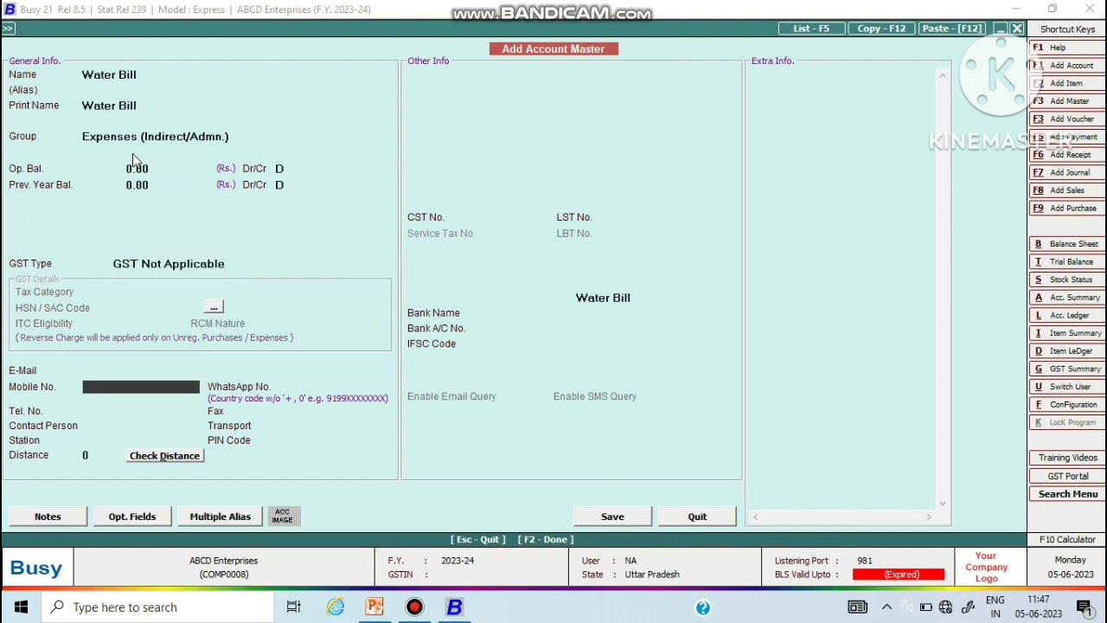
{"action": "key", "text": "Return"}
{"action": "key", "text": "Return"}
{"action": "key", "text": "Return"}
{"action": "key", "text": "Return"}
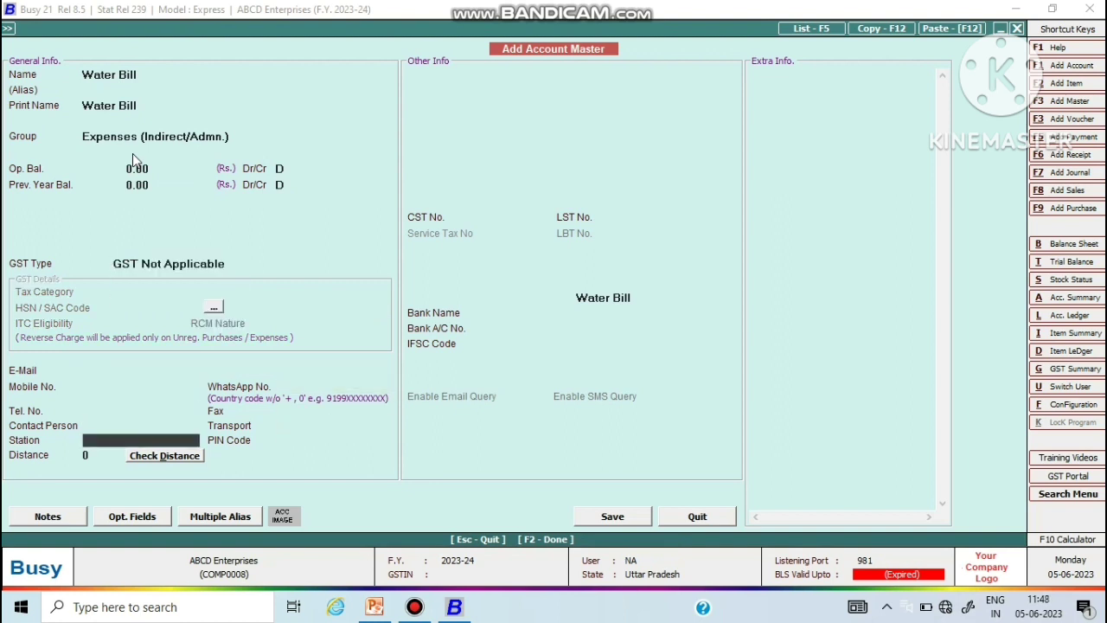
{"action": "key", "text": "Return"}
{"action": "key", "text": "Return"}
{"action": "key", "text": "Return"}
{"action": "key", "text": "Return"}
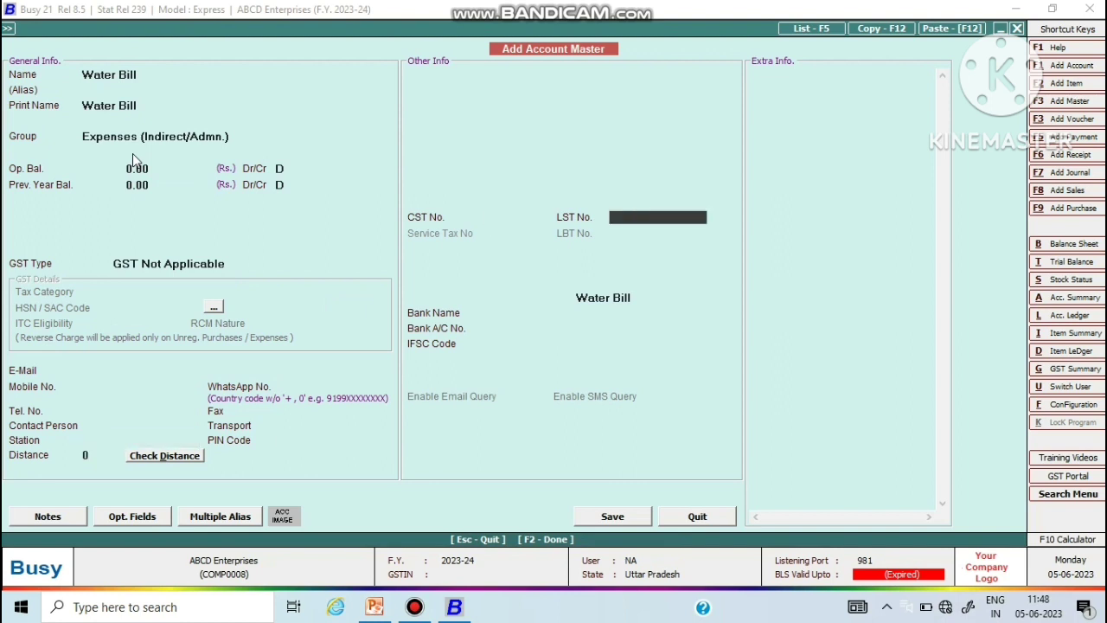
{"action": "key", "text": "Return"}
{"action": "key", "text": "Return"}
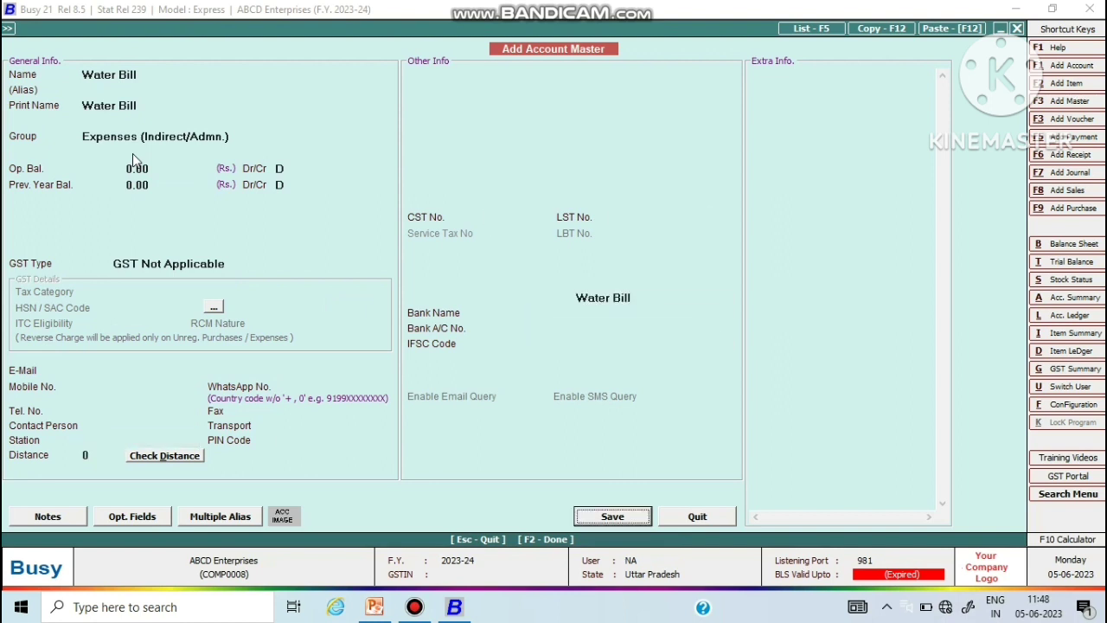
{"action": "key", "text": "Return"}
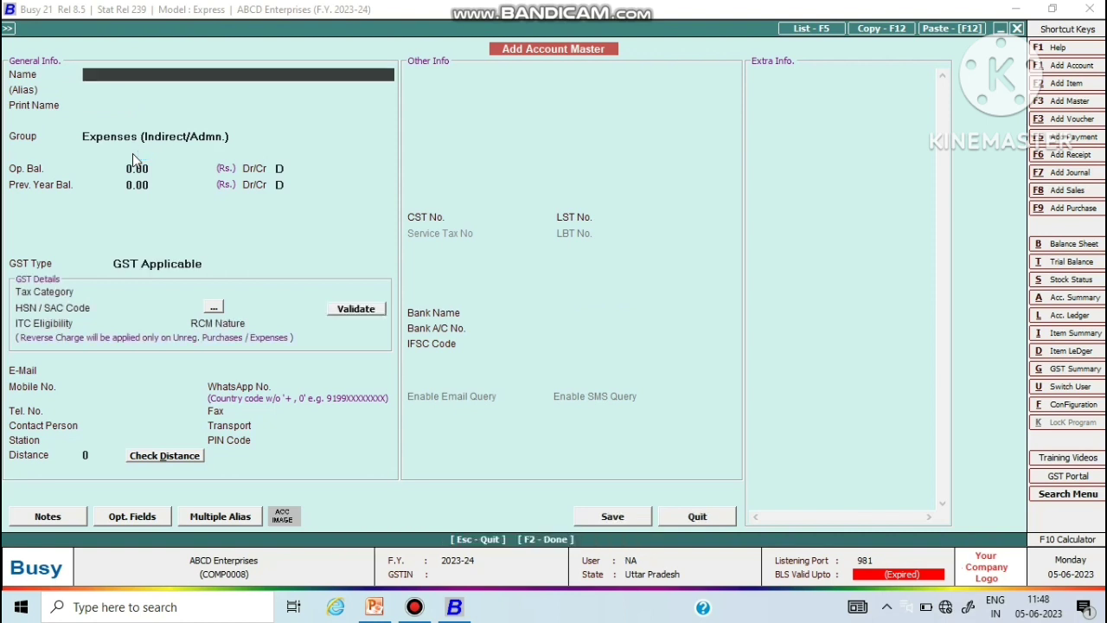
- Try to name the new account Office Rent
{"action": "type", "text": "office rent"}
{"action": "key", "text": "Return"}
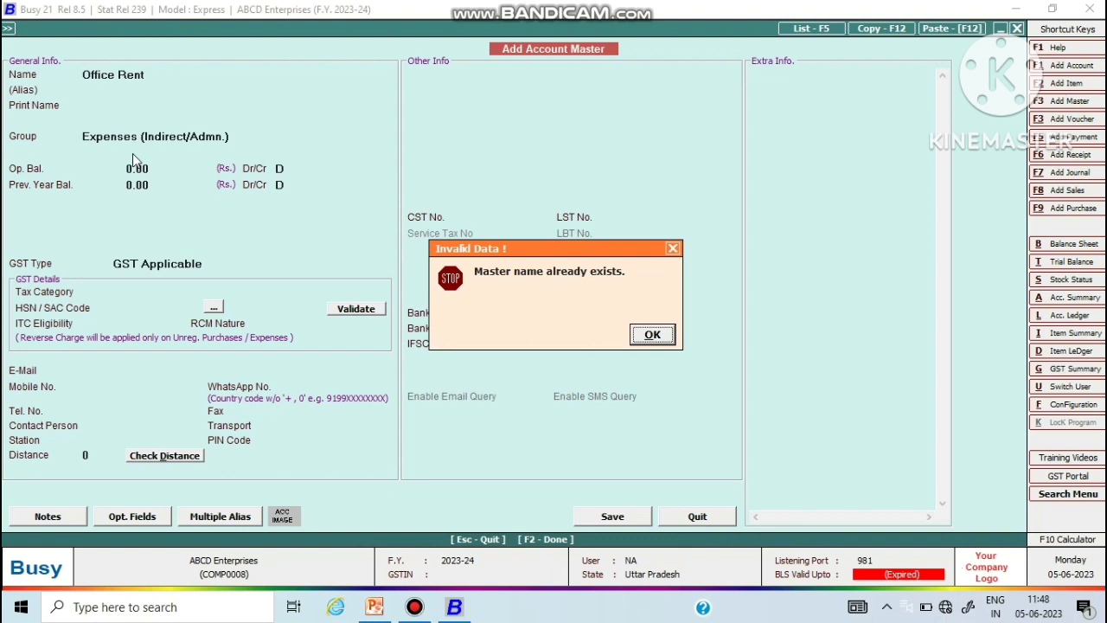
{"action": "key", "text": "Return"}
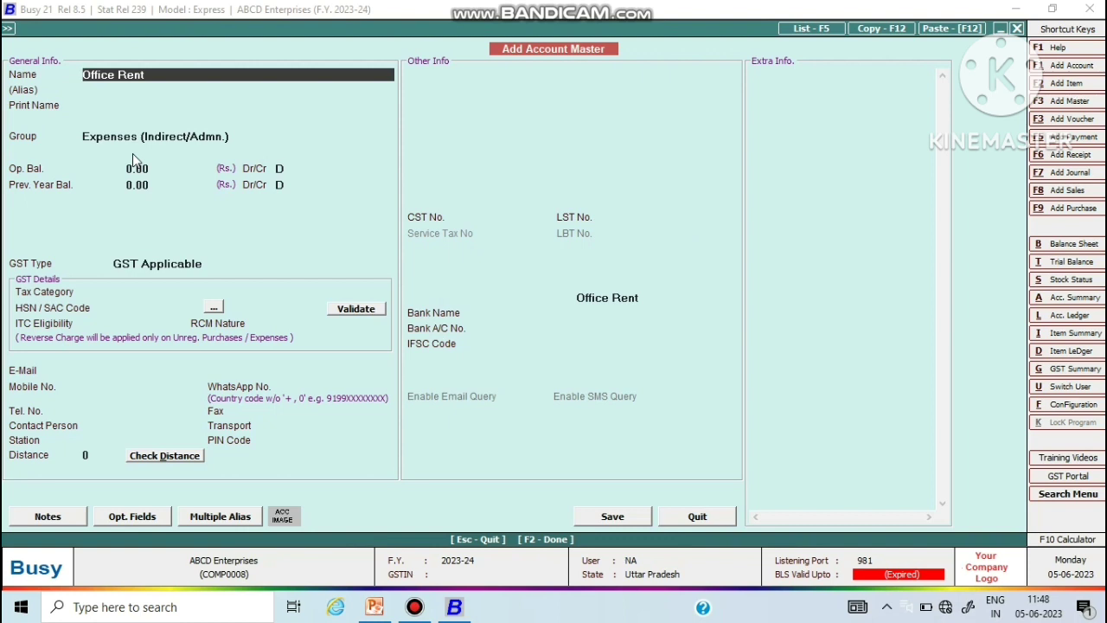
- Replace the entered account name with SBI Bank and accept the same print name
{"action": "key", "text": "Delete"}
{"action": "key", "text": "Delete"}
{"action": "key", "text": "Delete"}
{"action": "key", "text": "Delete"}
{"action": "key", "text": "Delete"}
{"action": "key", "text": "Delete"}
{"action": "key", "text": "Delete"}
{"action": "key", "text": "Delete"}
{"action": "key", "text": "Delete"}
{"action": "key", "text": "Delete"}
{"action": "key", "text": "Delete"}
{"action": "type", "text": "sbi"}
{"action": "key", "text": "BackSpace"}
{"action": "key", "text": "BackSpace"}
{"action": "key", "text": "BackSpace"}
{"action": "type", "text": "SBI Bank"}
{"action": "key", "text": "Return"}
{"action": "key", "text": "Return"}
{"action": "key", "text": "Return"}
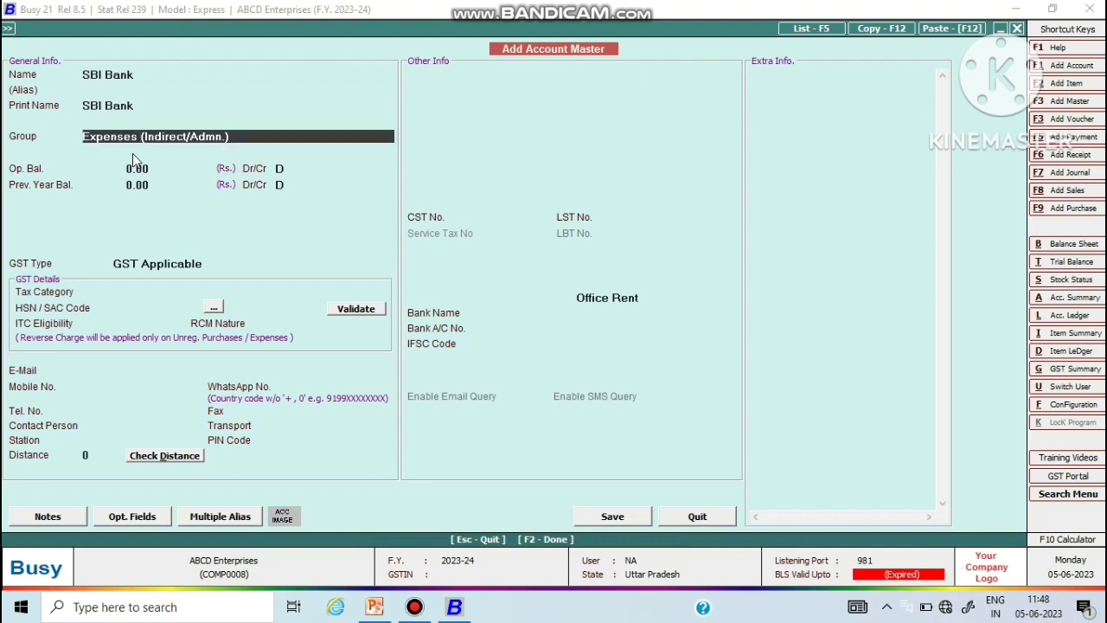
- Assign the SBI Bank account to the Bank Accounts group and keep the default opening and previous year balances
{"action": "type", "text": "bank"}
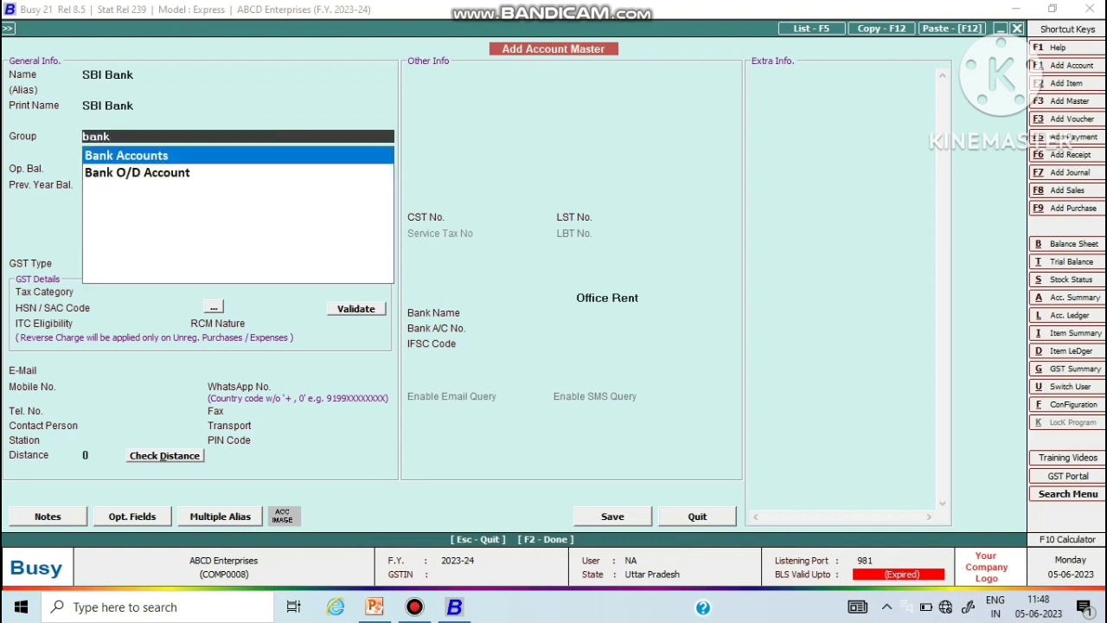
{"action": "left_click", "coordinate": [132, 155]}
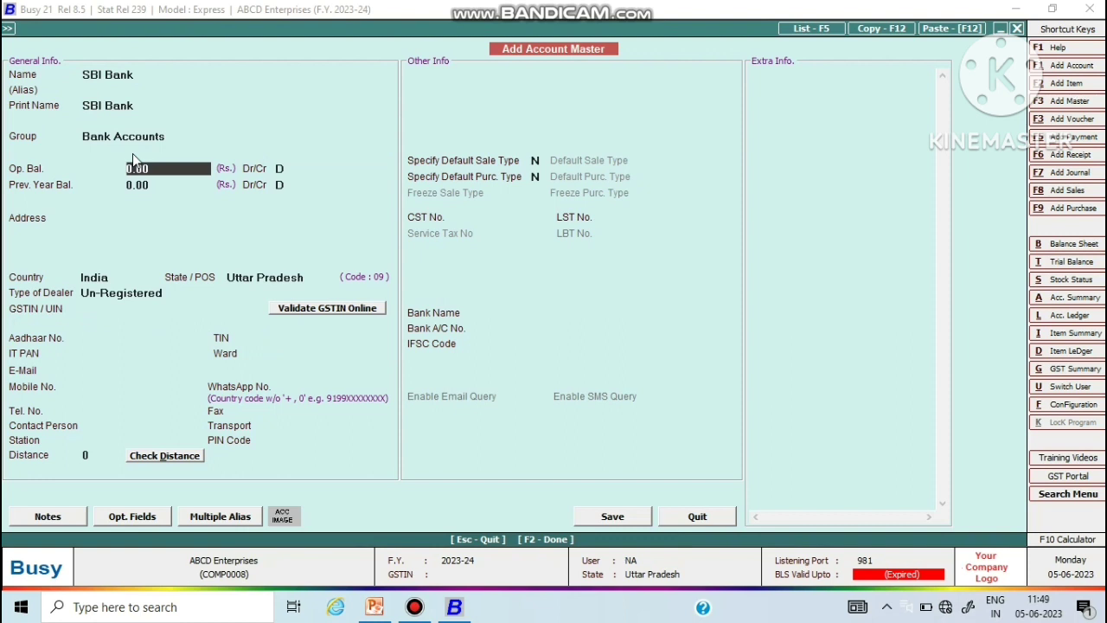
{"action": "key", "text": "Return"}
{"action": "key", "text": "Return"}
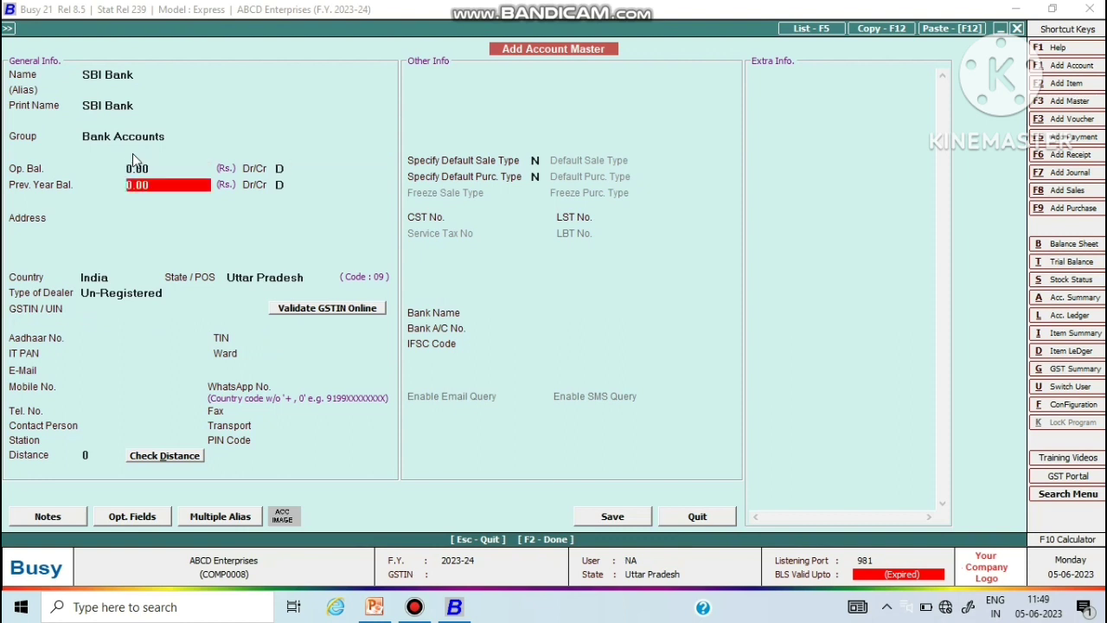
{"action": "key", "text": "Return"}
{"action": "key", "text": "Return"}
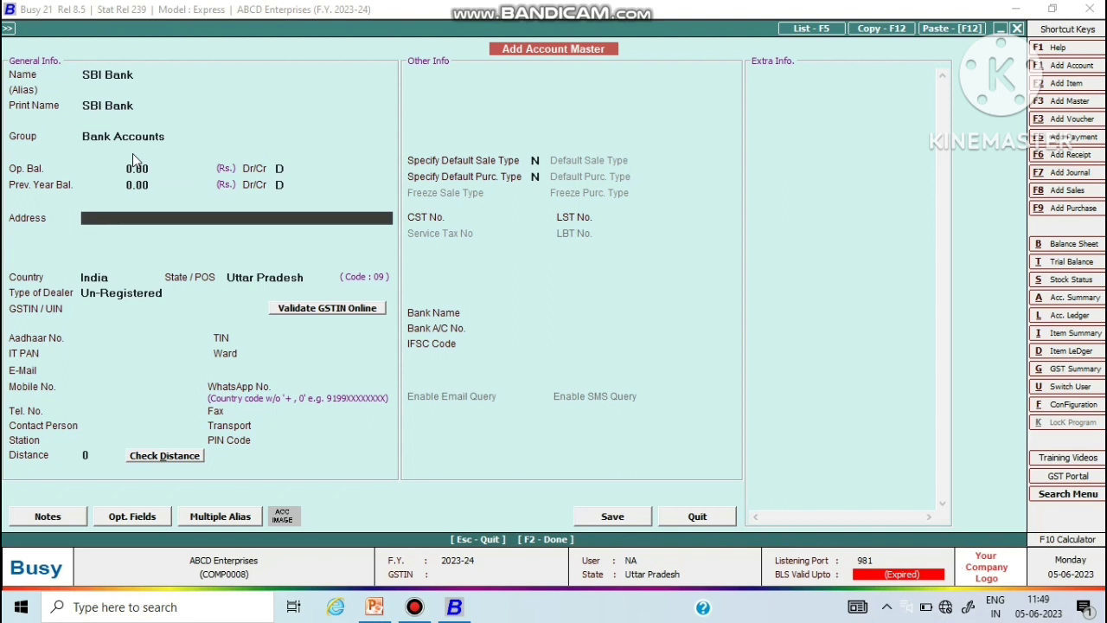
- Enter Greater Noida as the SBI Bank account's address and keep the dealer type Un-Registered
{"action": "type", "text": "greater noida"}
{"action": "key", "text": "Return"}
{"action": "key", "text": "Return"}
{"action": "key", "text": "Return"}
{"action": "key", "text": "Return"}
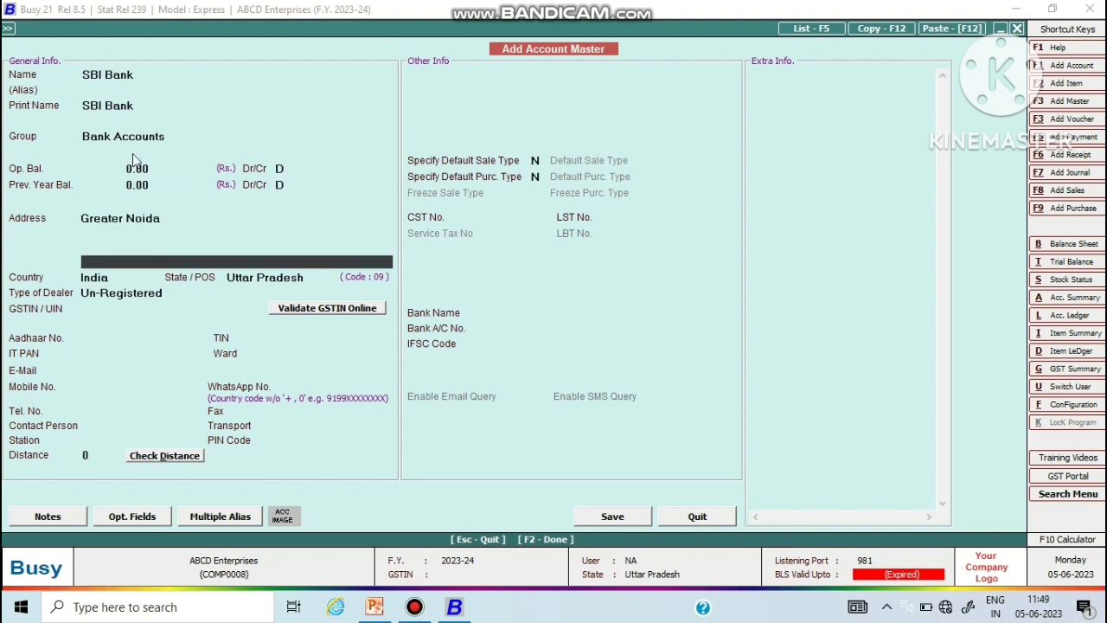
{"action": "key", "text": "Return"}
{"action": "key", "text": "Return"}
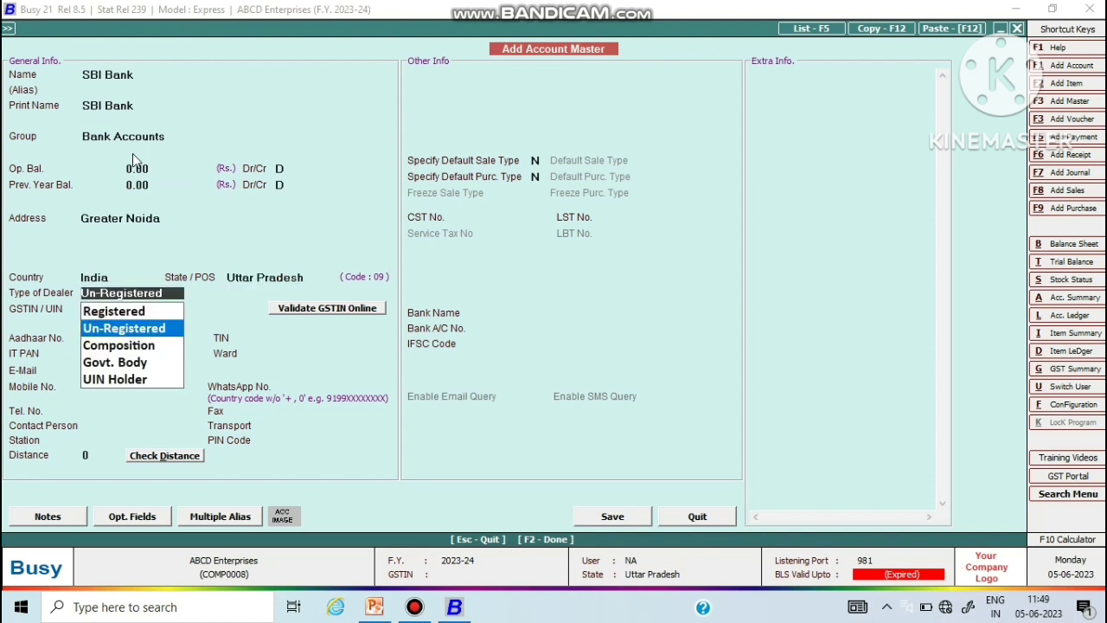
{"action": "key", "text": "Return"}
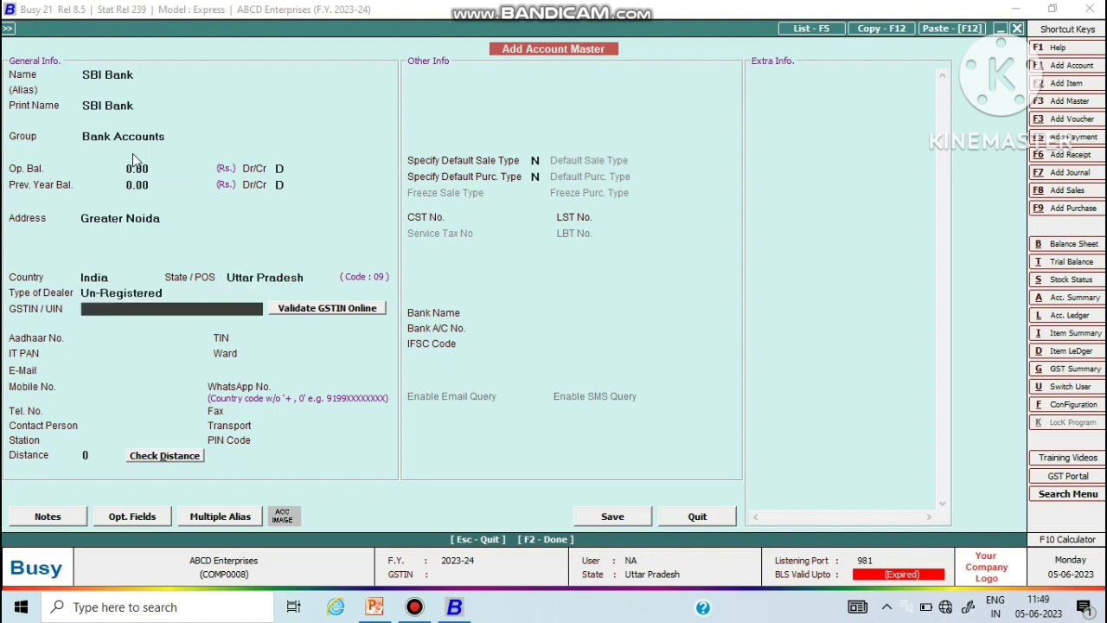
- Leave the SBI Bank account's GSTIN, Aadhaar, PAN, contact and transport details blank and keep the distance at 0
{"action": "key", "text": "Return"}
{"action": "key", "text": "Return"}
{"action": "key", "text": "Return"}
{"action": "key", "text": "Return"}
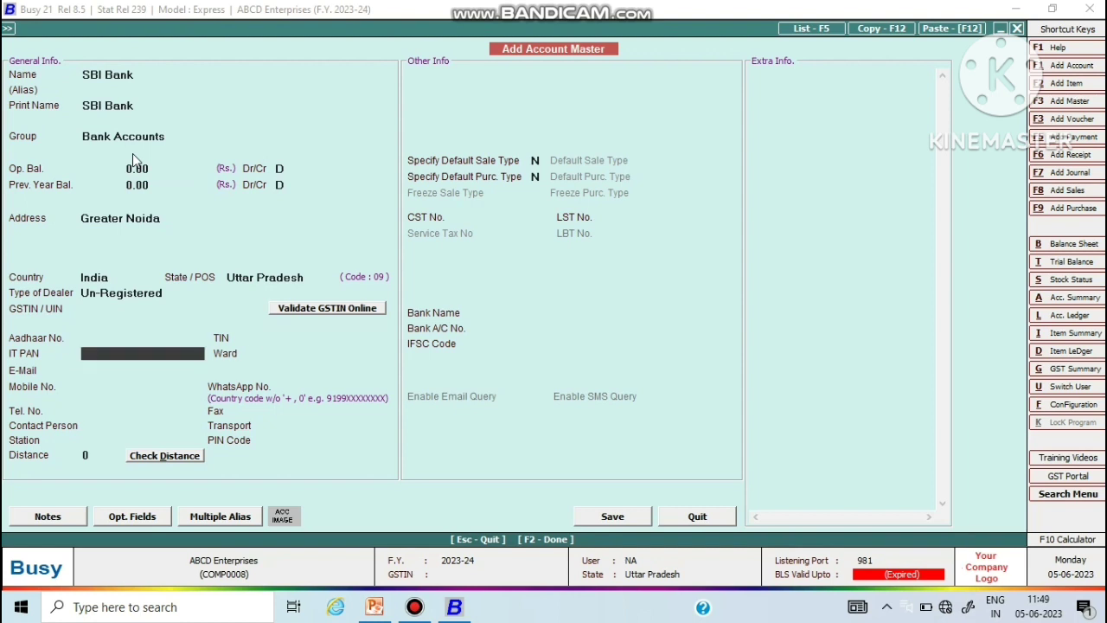
{"action": "key", "text": "Return"}
{"action": "key", "text": "Return"}
{"action": "key", "text": "Return"}
{"action": "key", "text": "Return"}
{"action": "key", "text": "Return"}
{"action": "key", "text": "Return"}
{"action": "key", "text": "Return"}
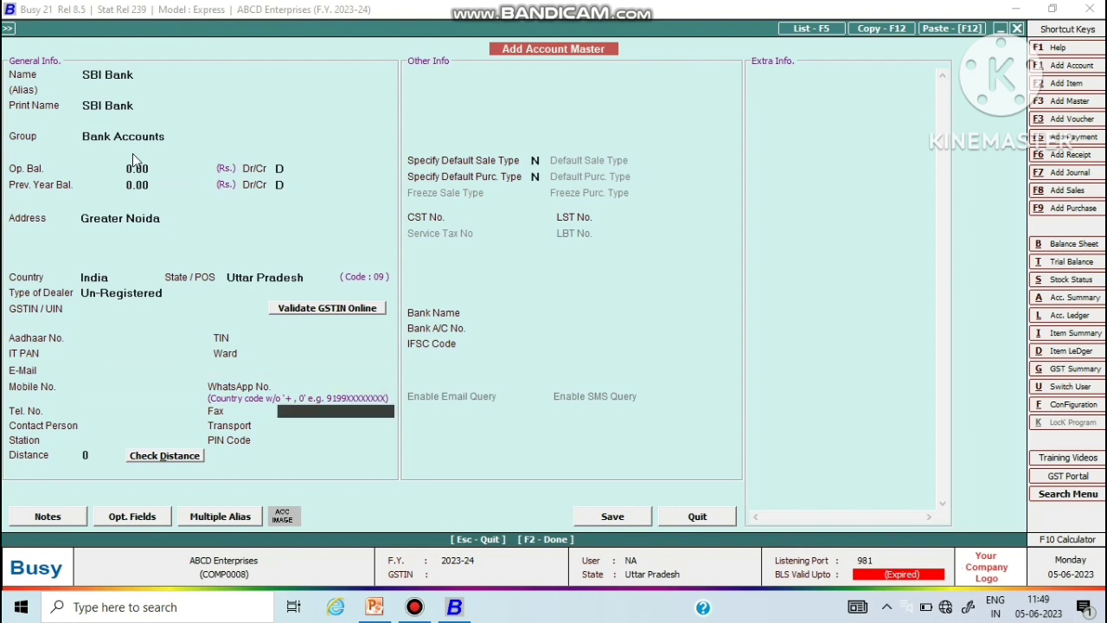
{"action": "key", "text": "Return"}
{"action": "key", "text": "Return"}
{"action": "key", "text": "Return"}
{"action": "key", "text": "Return"}
{"action": "key", "text": "Return"}
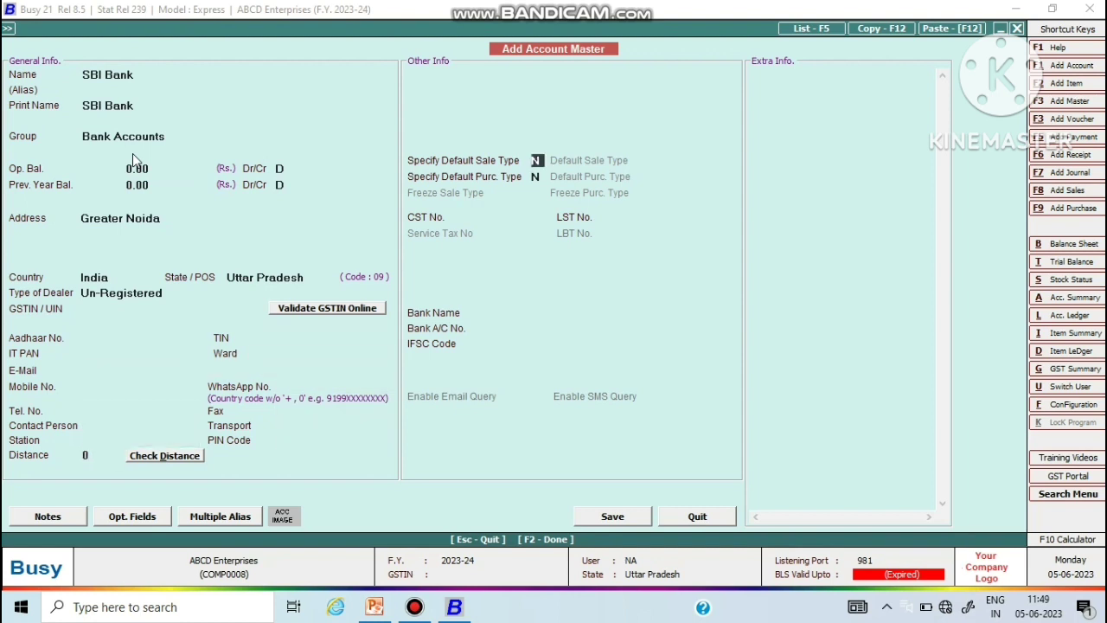
- Keep the default sale and purchase type options at N and leave the tax numbers and bank details blank
{"action": "key", "text": "Return"}
{"action": "key", "text": "Return"}
{"action": "key", "text": "Return"}
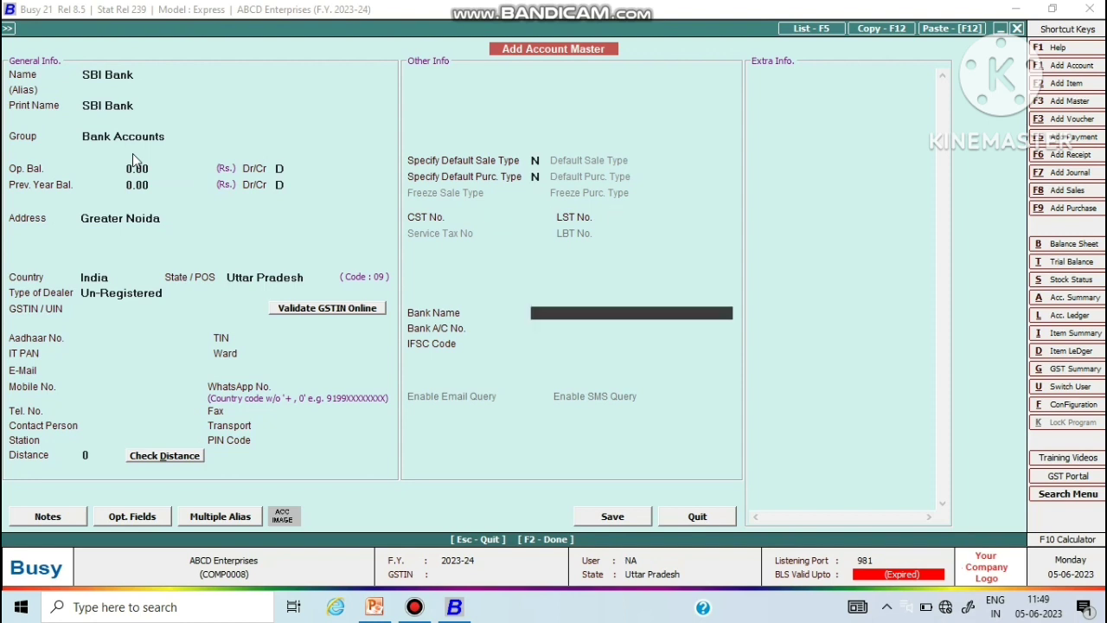
{"action": "key", "text": "Return"}
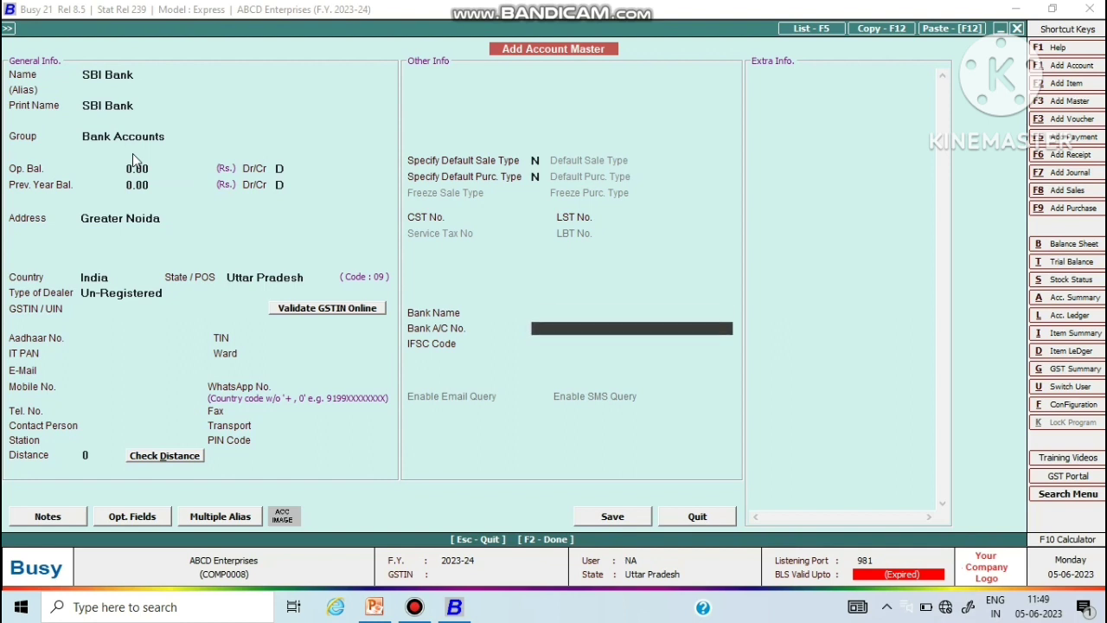
{"action": "key", "text": "Return"}
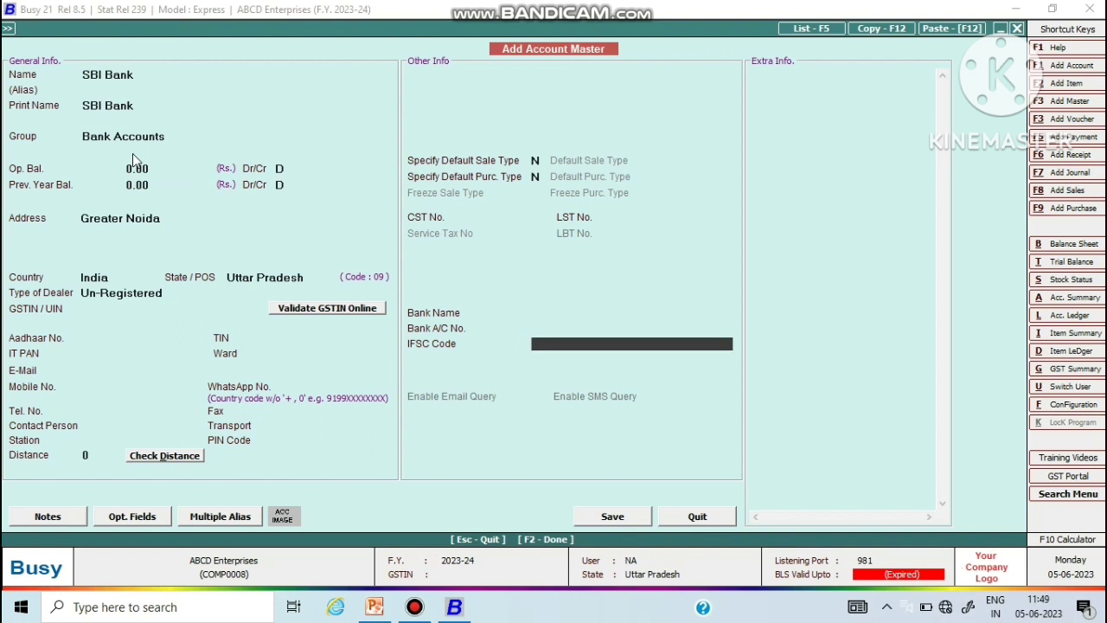
{"action": "key", "text": "Return"}
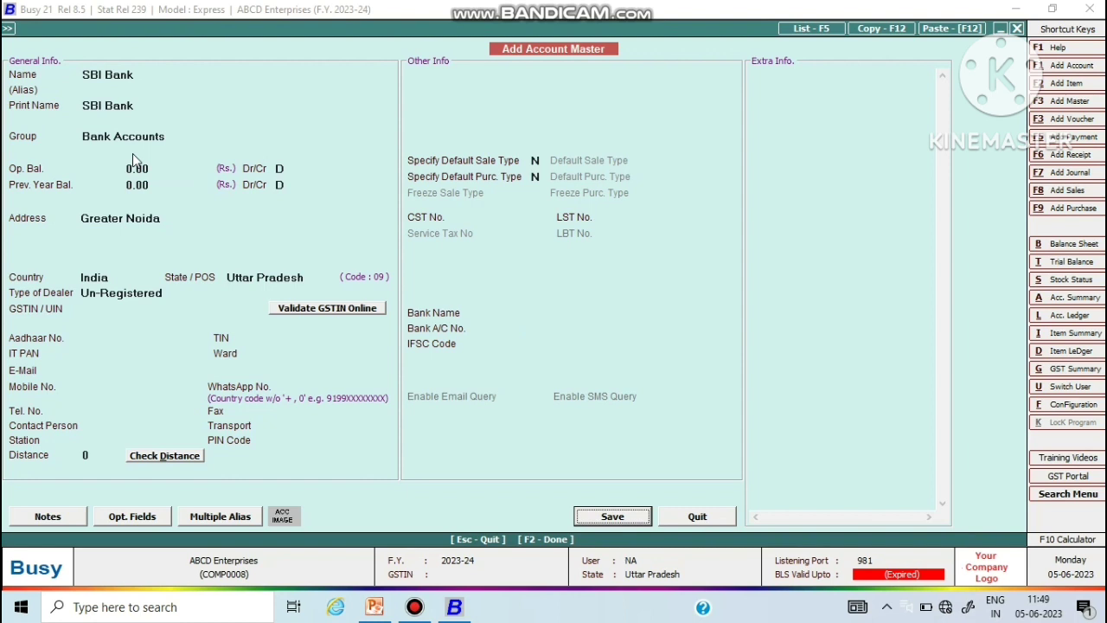
- Save the SBI Bank account master and close the account entry form
{"action": "key", "text": "XF86MonBrightnessDown"}
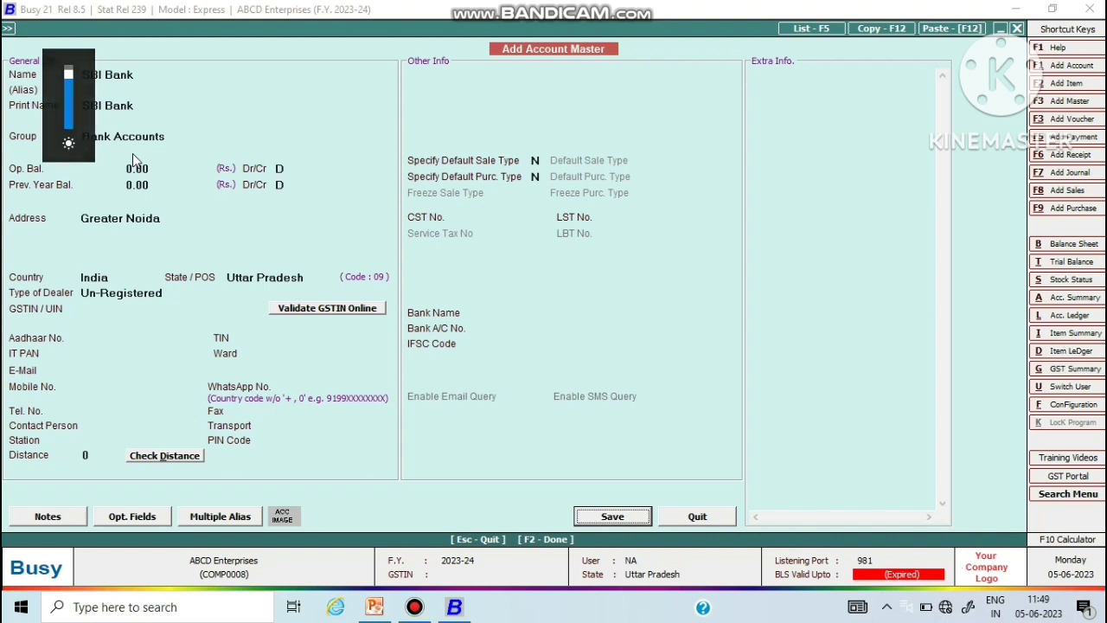
{"action": "key", "text": "Return"}
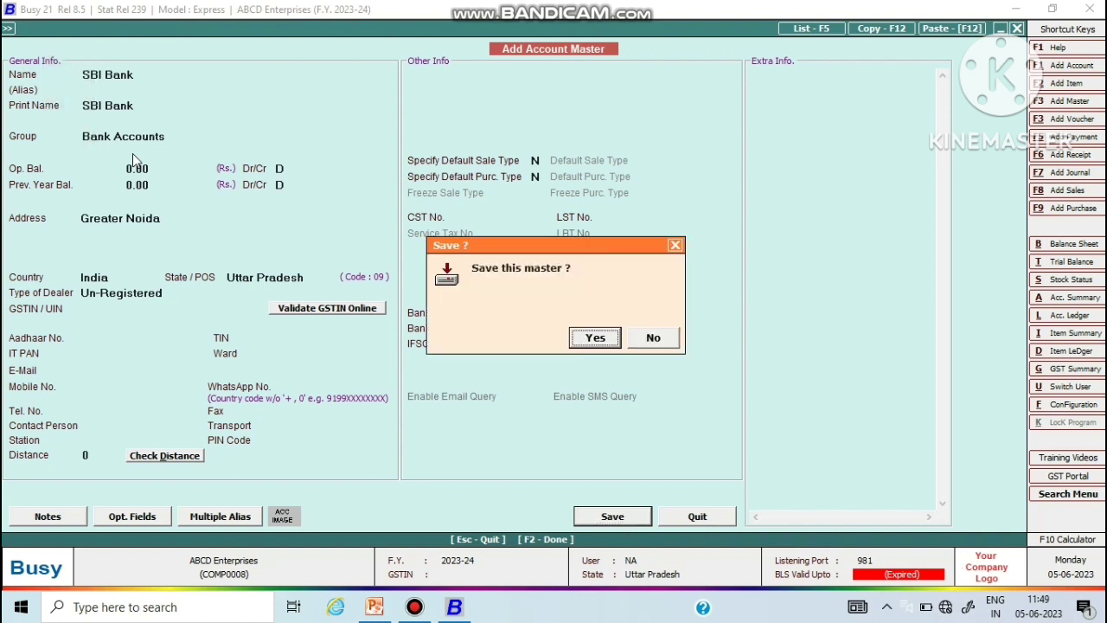
{"action": "key", "text": "Return"}
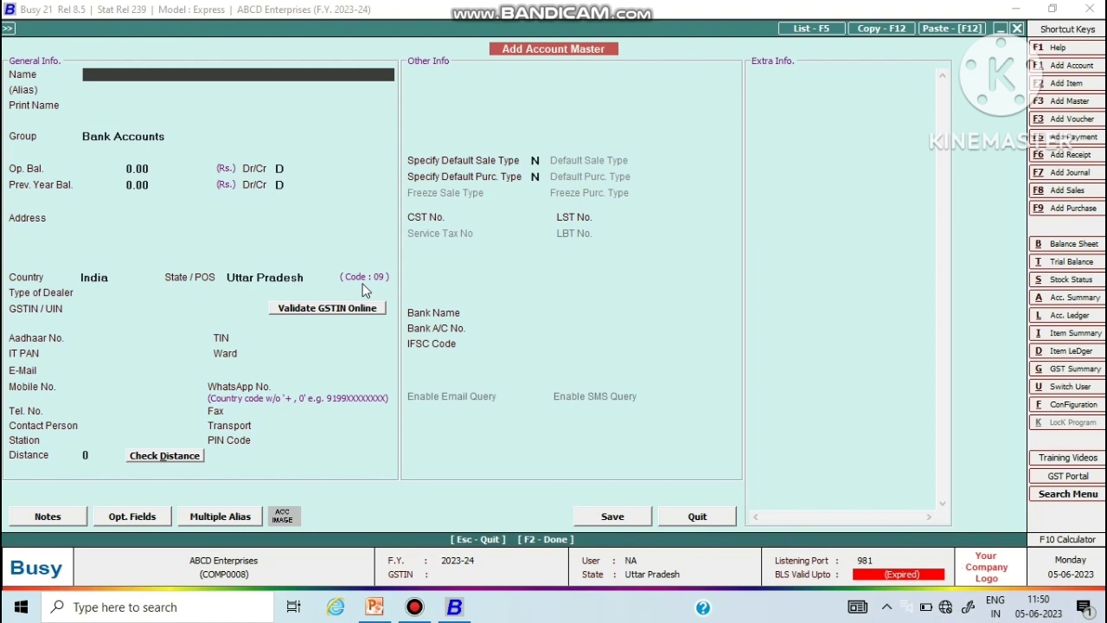
{"action": "key", "text": "Escape"}
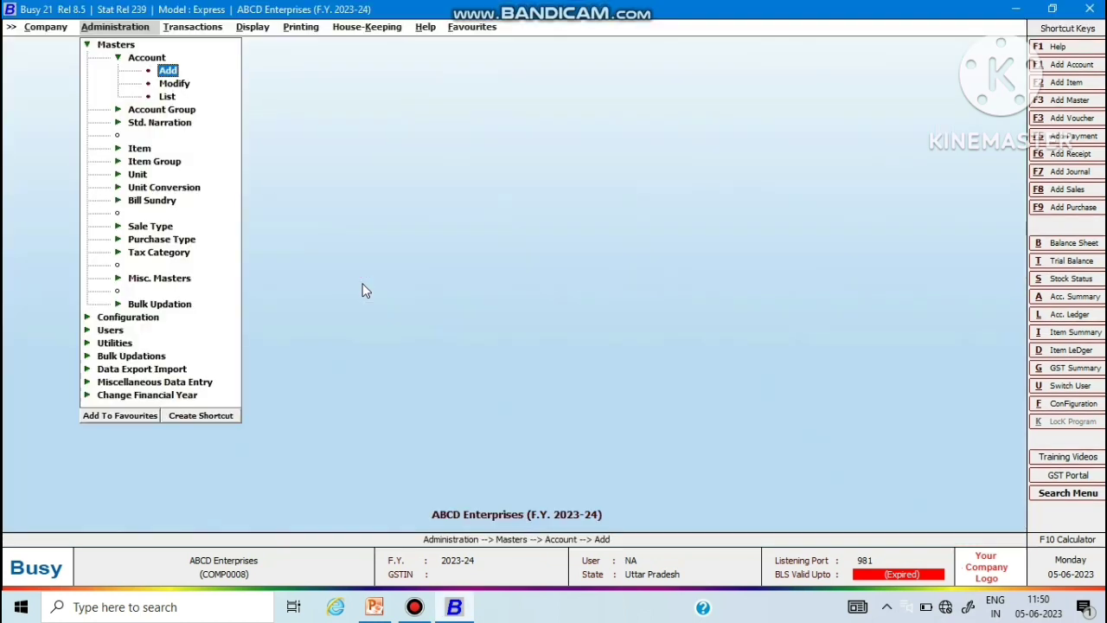
- Display the list of accounts on screen in Standard Format without GST details
{"action": "key", "text": "Down"}
{"action": "key", "text": "Down"}
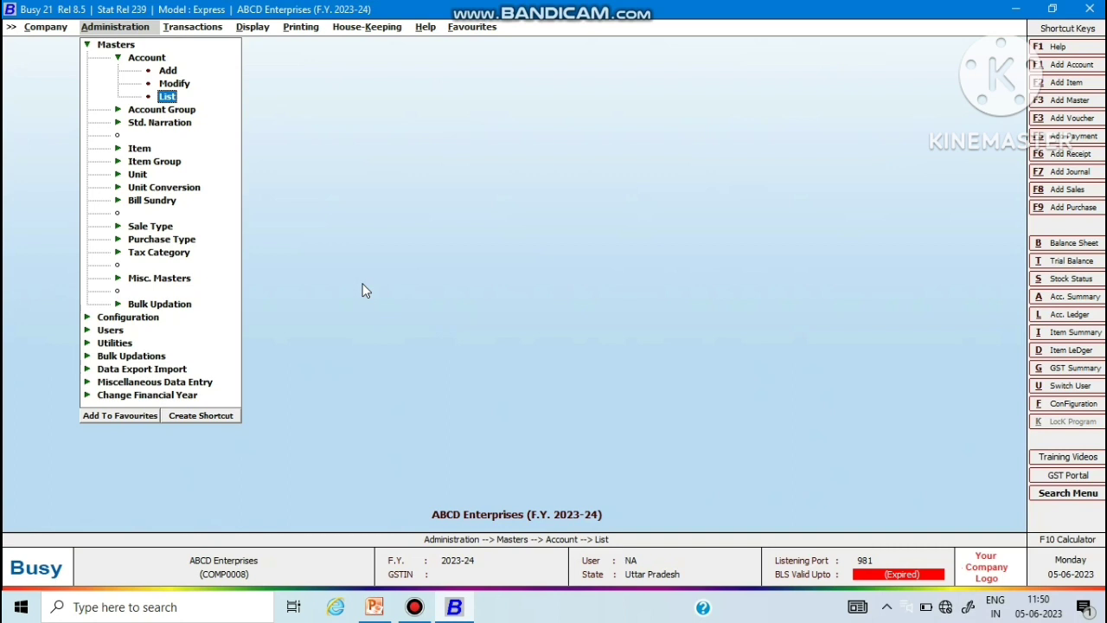
{"action": "key", "text": "Return"}
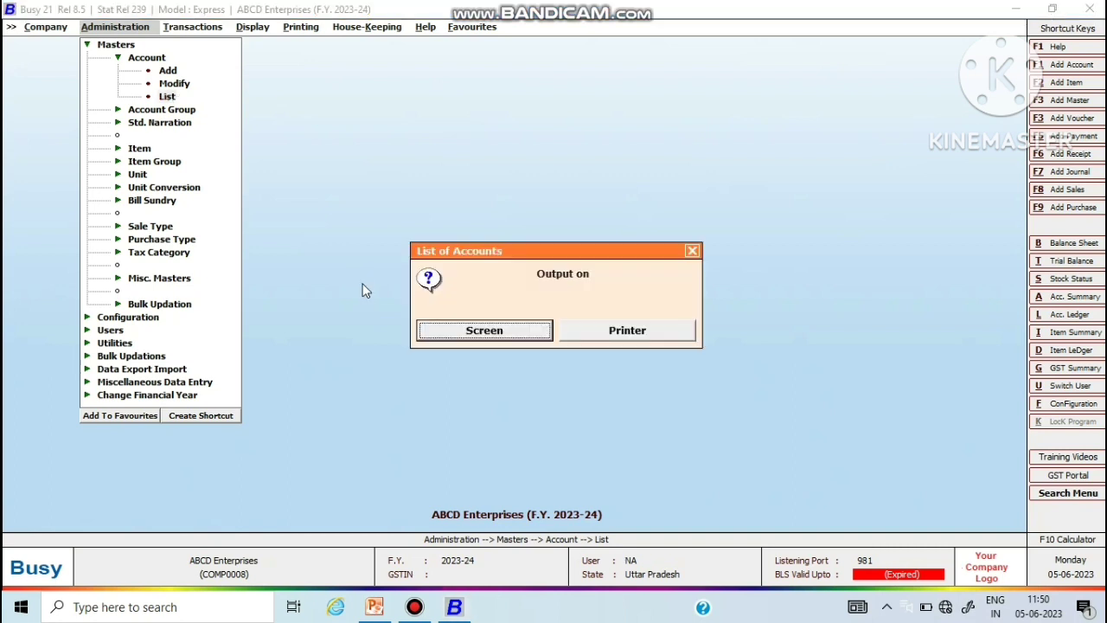
{"action": "key", "text": "Return"}
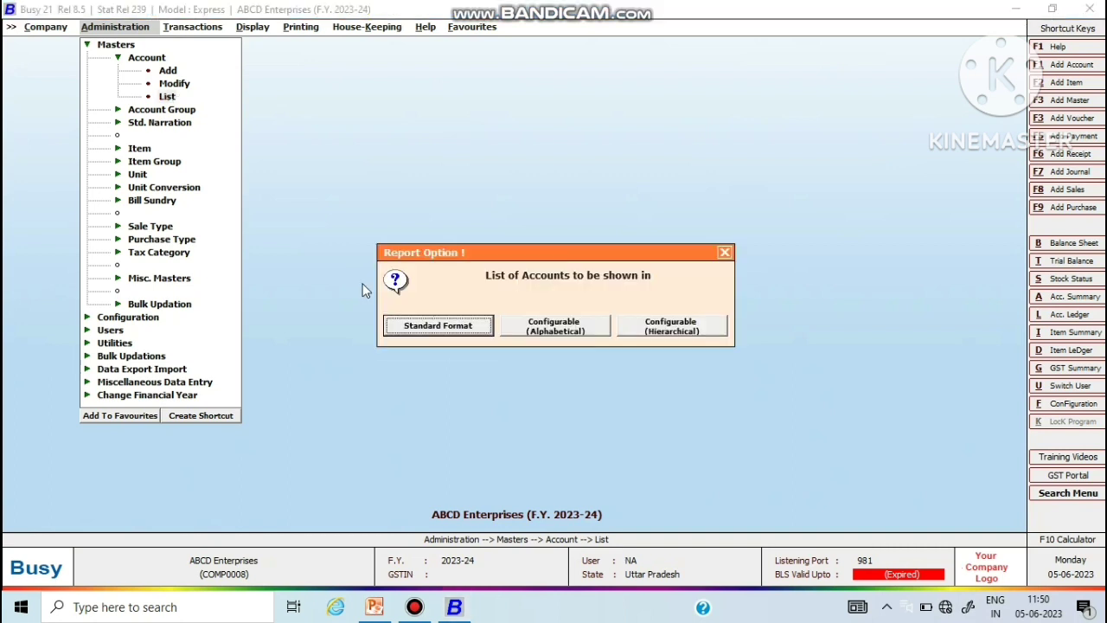
{"action": "key", "text": "Return"}
{"action": "key", "text": "Return"}
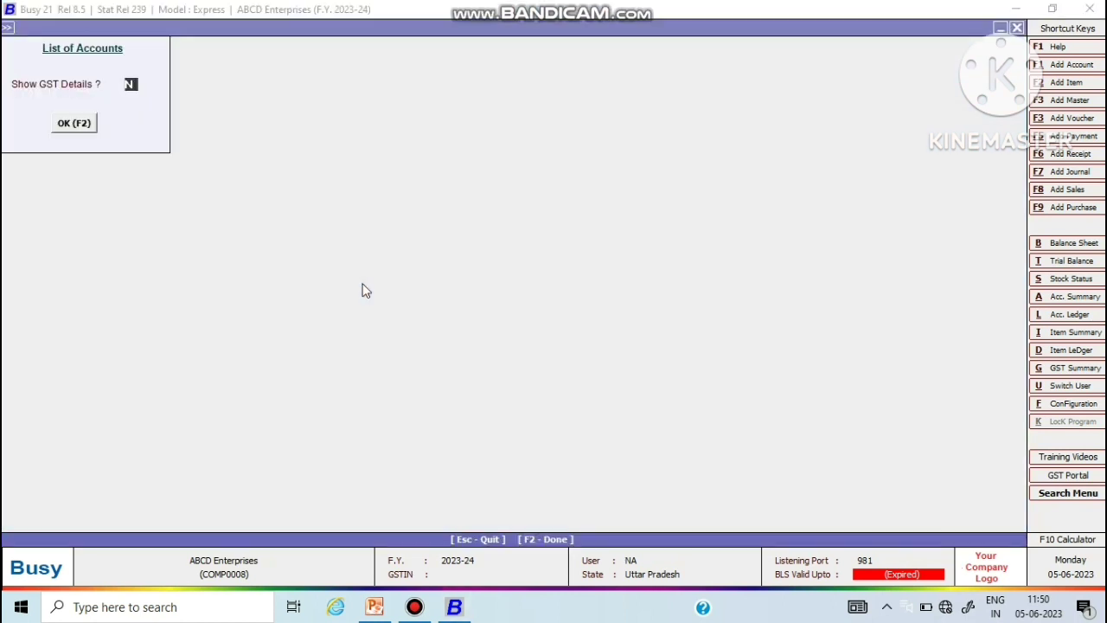
{"action": "key", "text": "Return"}
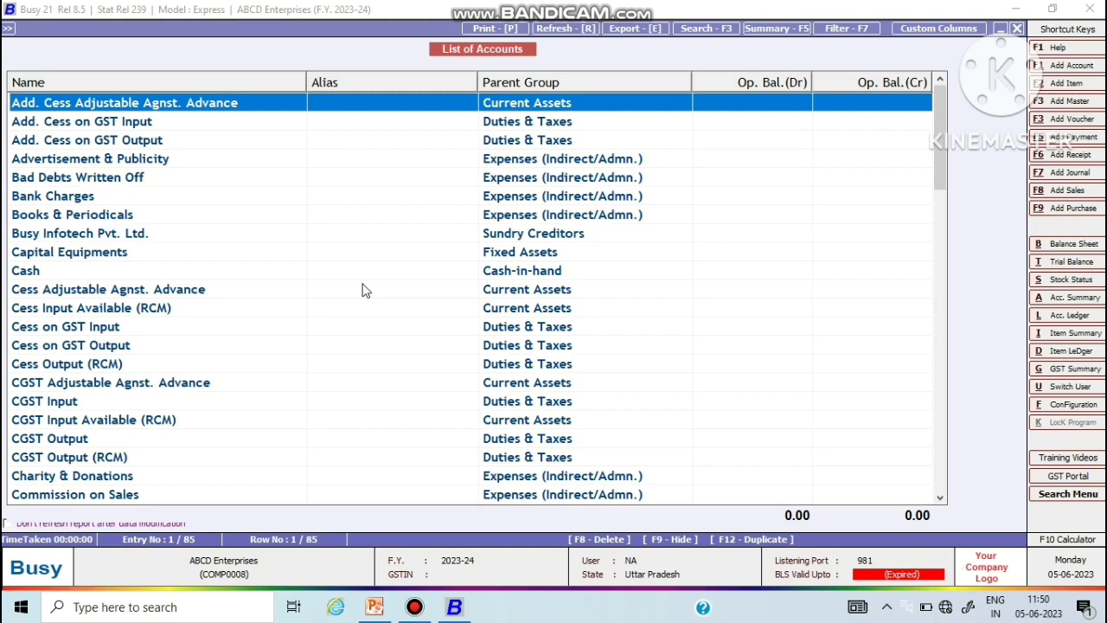
- Examine the account names and their parent groups from the start of the list down to Water & Electricity Expenses
{"action": "key", "text": "Down"}
{"action": "key", "text": "Down"}
{"action": "key", "text": "Down"}
{"action": "key", "text": "Down"}
{"action": "key", "text": "Down"}
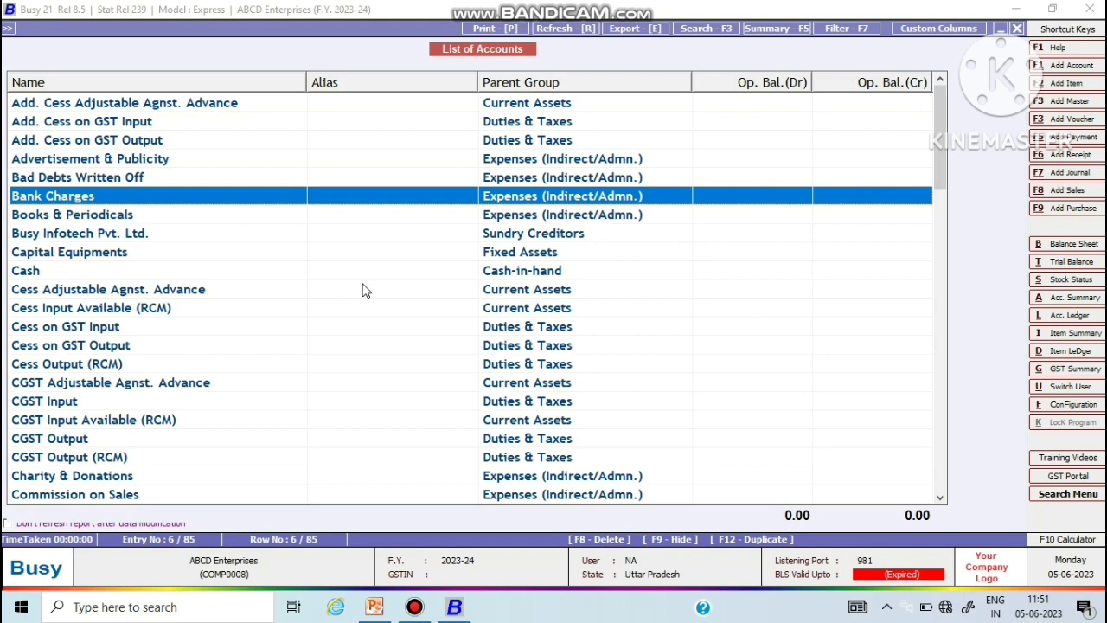
{"action": "key", "text": "Down"}
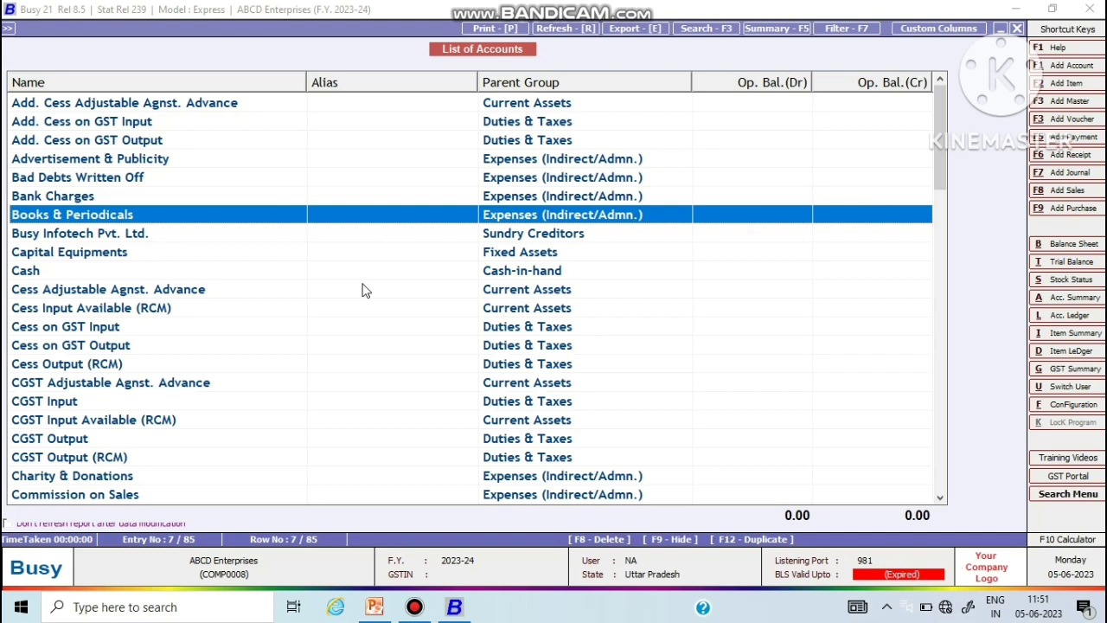
{"action": "key", "text": "Down"}
{"action": "key", "text": "Down"}
{"action": "key", "text": "Down"}
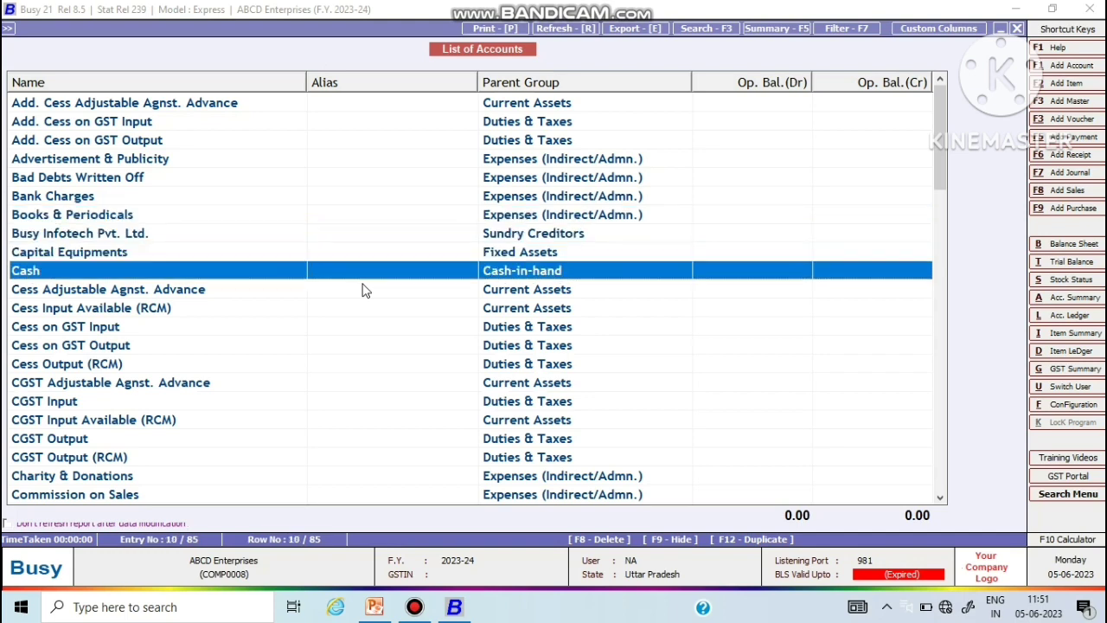
{"action": "key", "text": "Down"}
{"action": "key", "text": "Down"}
{"action": "key", "text": "Down"}
{"action": "key", "text": "Down"}
{"action": "key", "text": "Down"}
{"action": "key", "text": "Down"}
{"action": "key", "text": "Down"}
{"action": "key", "text": "Down"}
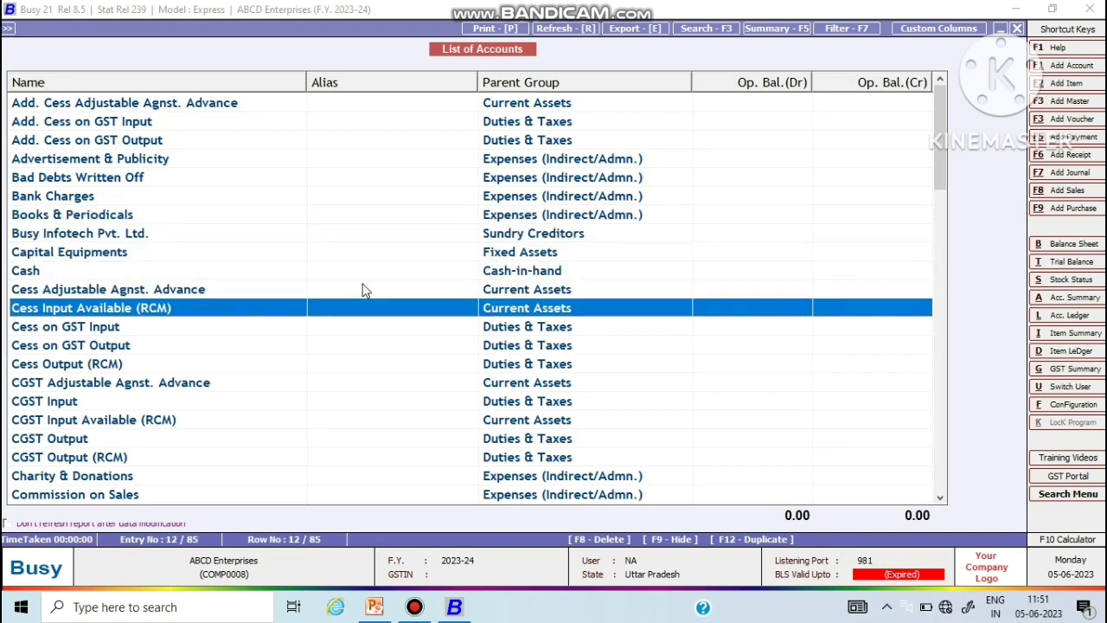
{"action": "key", "text": "Down"}
{"action": "key", "text": "Down"}
{"action": "key", "text": "Down"}
{"action": "key", "text": "Down"}
{"action": "key", "text": "Down"}
{"action": "key", "text": "Down"}
{"action": "key", "text": "Down"}
{"action": "key", "text": "Down"}
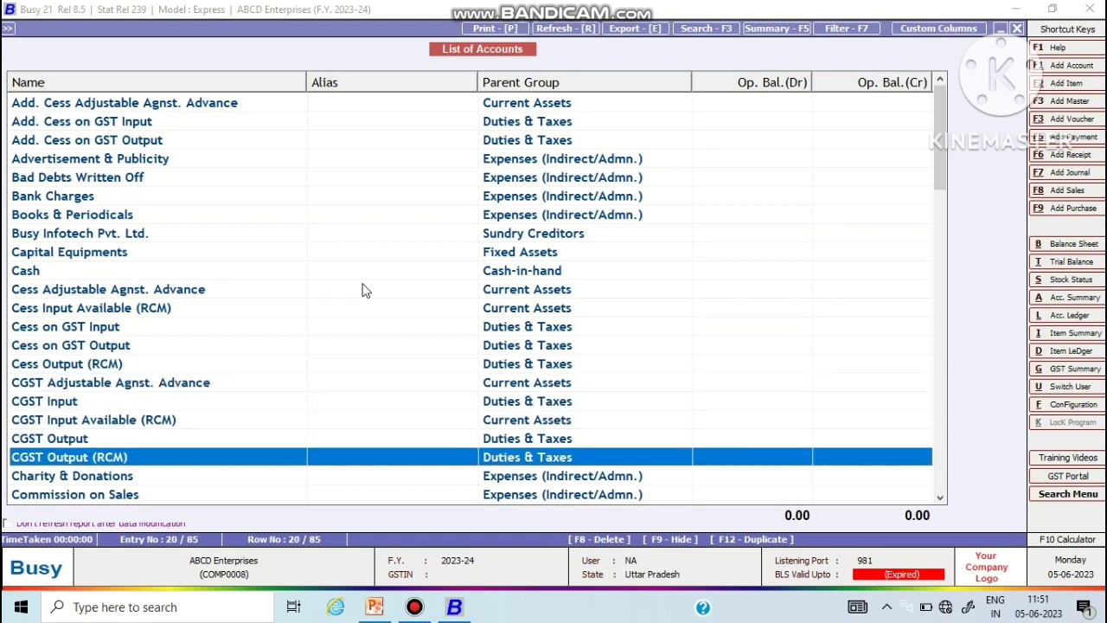
{"action": "key", "text": "Up"}
{"action": "key", "text": "Up"}
{"action": "key", "text": "Up"}
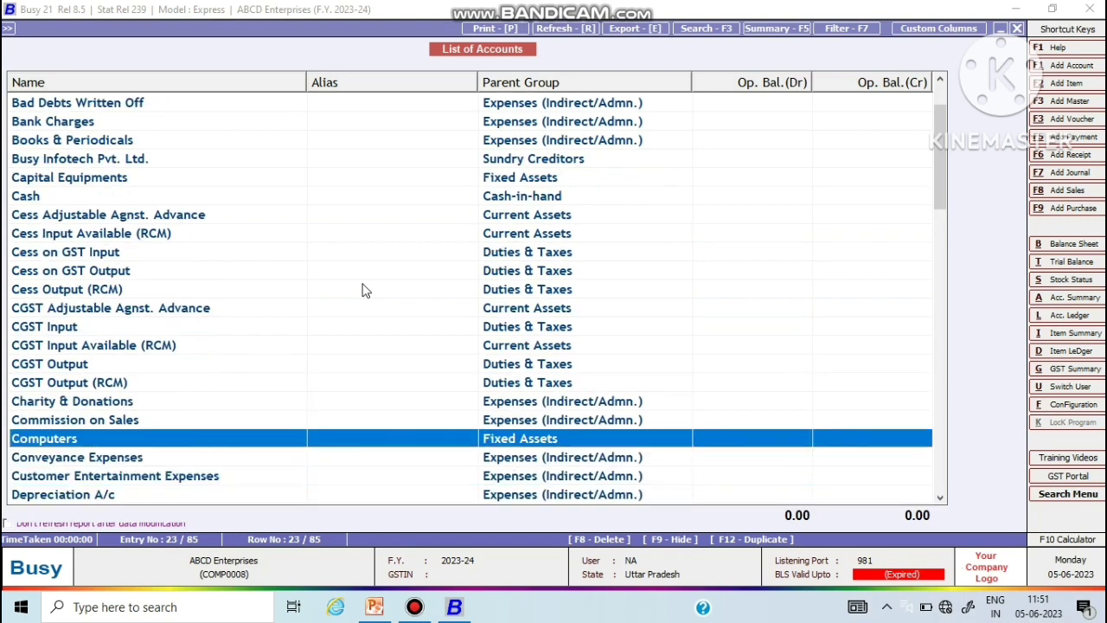
{"action": "key", "text": "Down"}
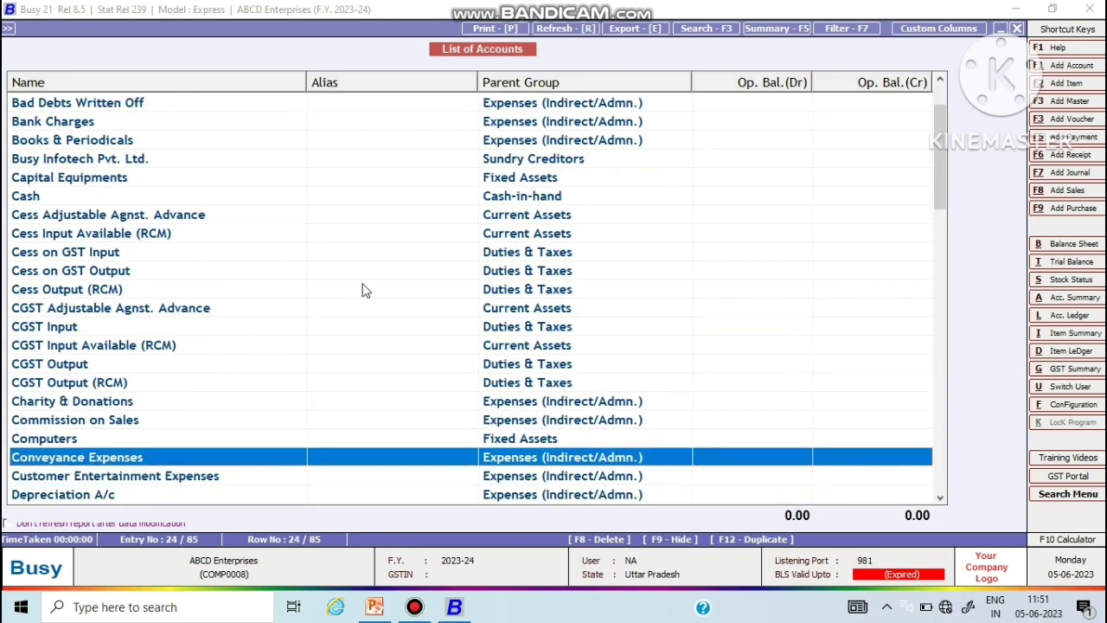
{"action": "key", "text": "Up"}
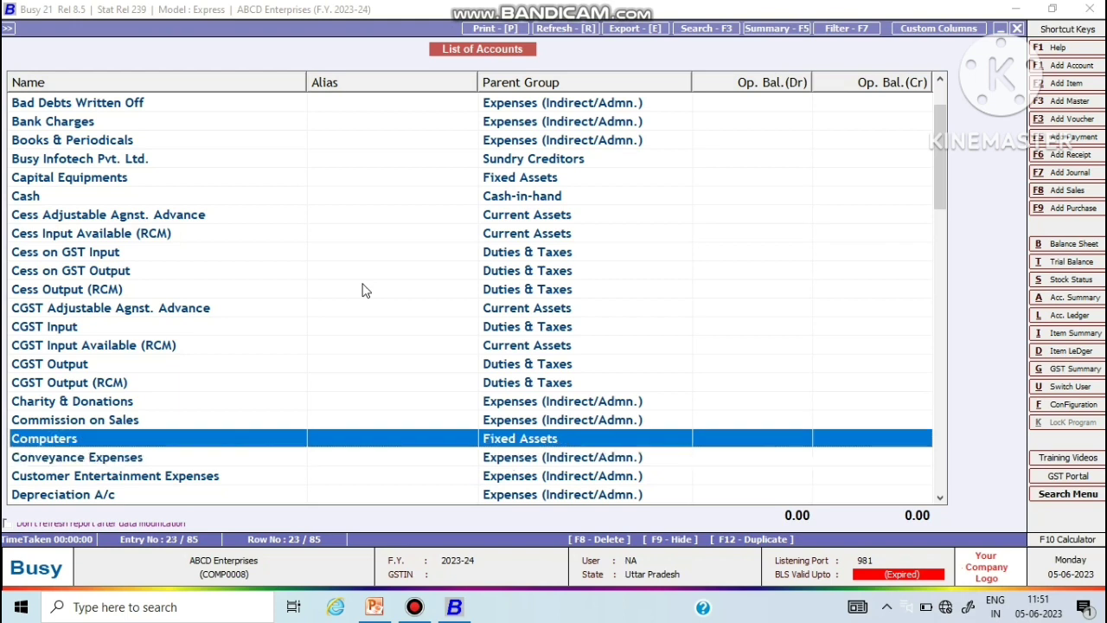
{"action": "key", "text": "Down"}
{"action": "key", "text": "Down"}
{"action": "key", "text": "Up"}
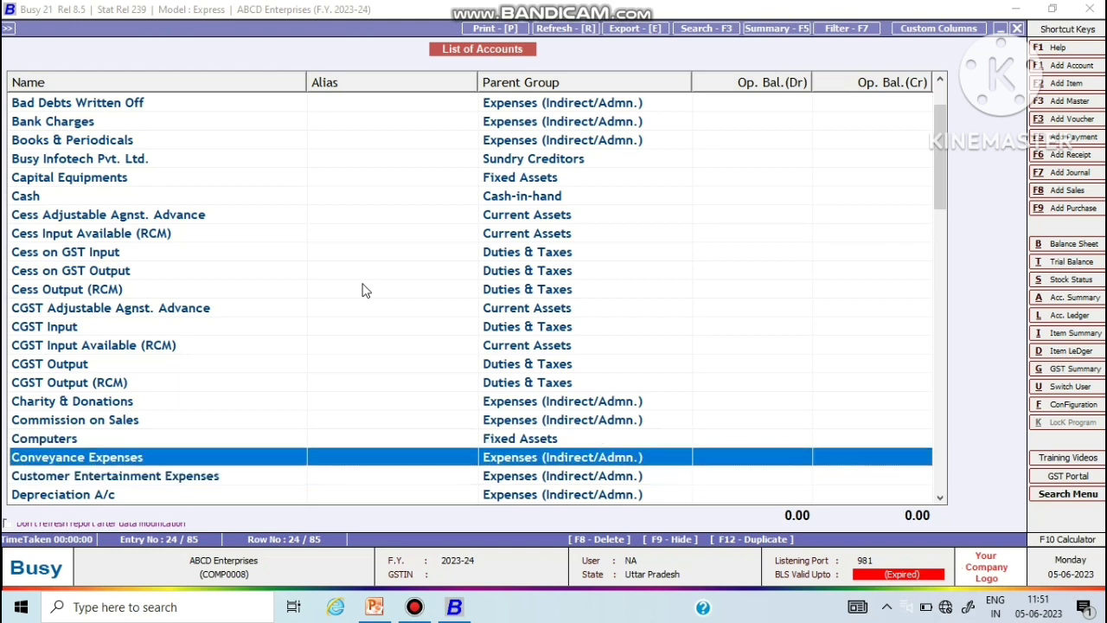
{"action": "key", "text": "Down"}
{"action": "key", "text": "Down"}
{"action": "key", "text": "Down"}
{"action": "key", "text": "Down"}
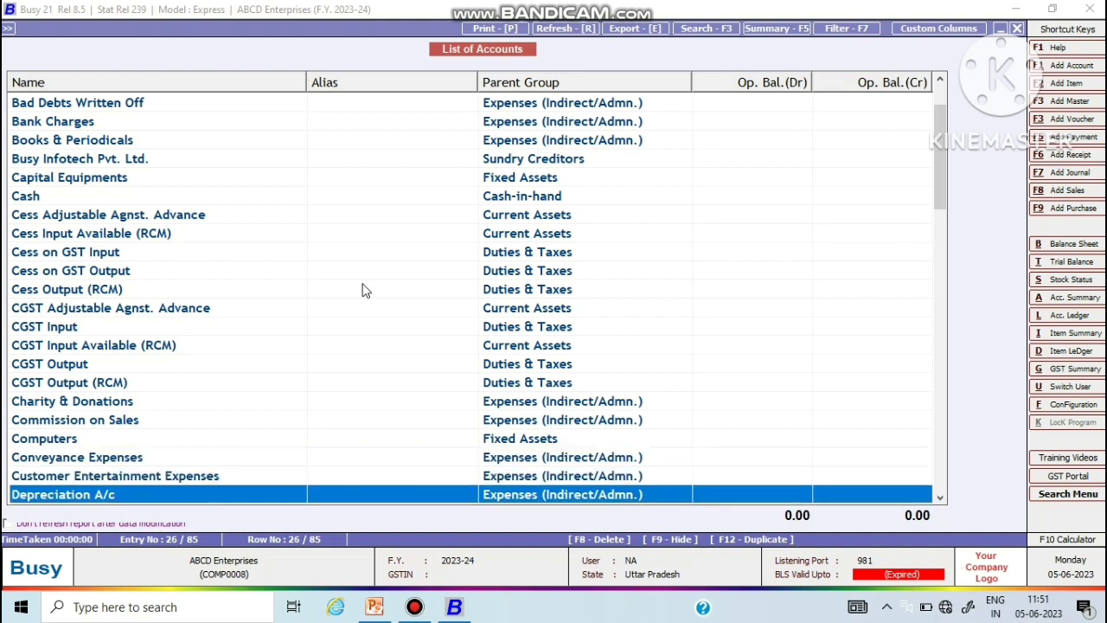
{"action": "key", "text": "Down"}
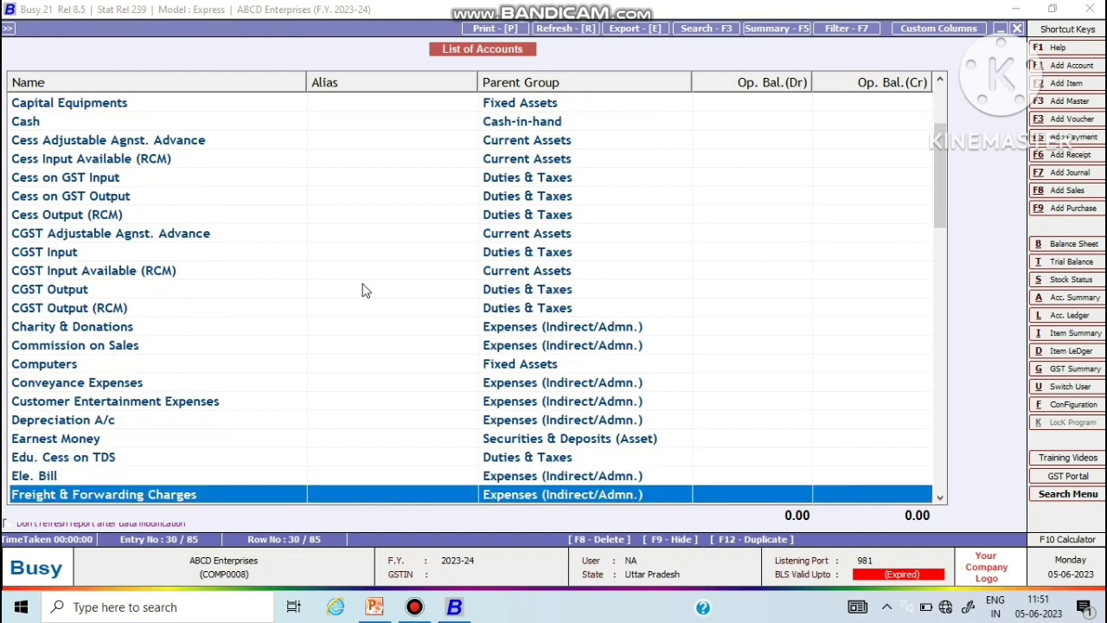
{"action": "key", "text": "Down"}
{"action": "key", "text": "Down"}
{"action": "key", "text": "Down"}
{"action": "key", "text": "Down"}
{"action": "key", "text": "Down"}
{"action": "key", "text": "Down"}
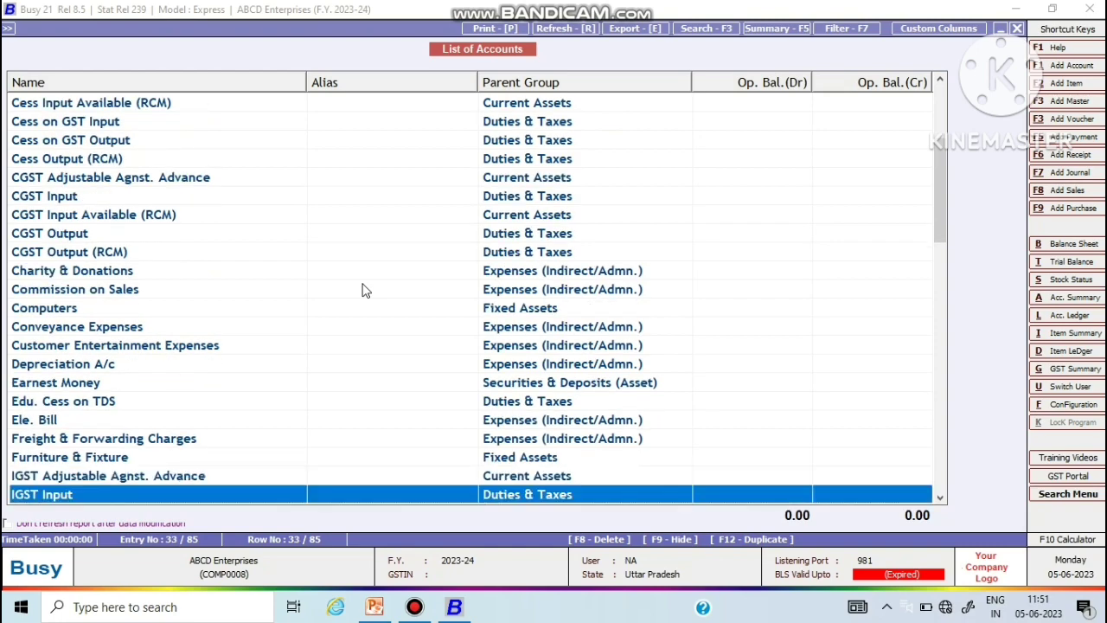
{"action": "key", "text": "Down"}
{"action": "key", "text": "Down"}
{"action": "key", "text": "Down"}
{"action": "key", "text": "Down"}
{"action": "key", "text": "Down"}
{"action": "key", "text": "Down"}
{"action": "key", "text": "Down"}
{"action": "key", "text": "Down"}
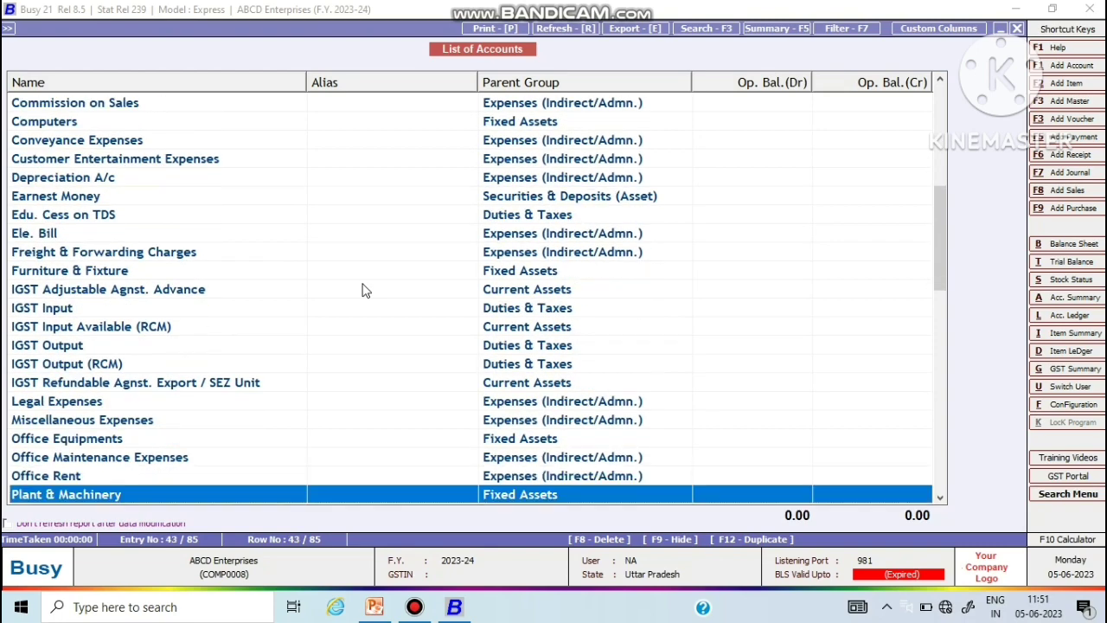
{"action": "key", "text": "Up"}
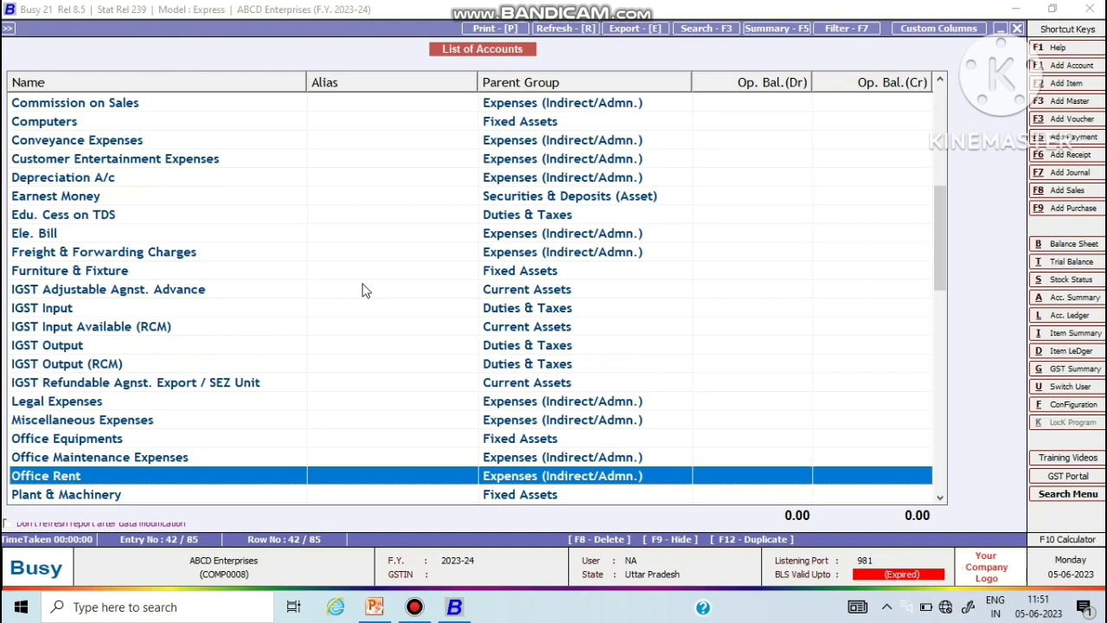
{"action": "key", "text": "Down"}
{"action": "key", "text": "Down"}
{"action": "key", "text": "Down"}
{"action": "key", "text": "Down"}
{"action": "key", "text": "Down"}
{"action": "key", "text": "Down"}
{"action": "key", "text": "Down"}
{"action": "key", "text": "Down"}
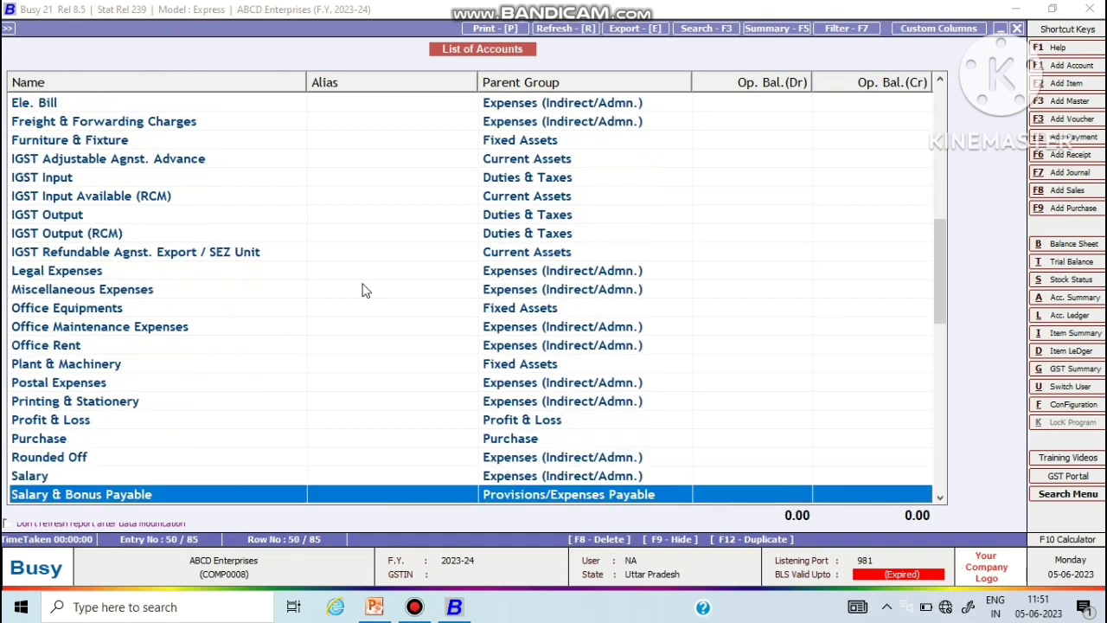
{"action": "key", "text": "Up"}
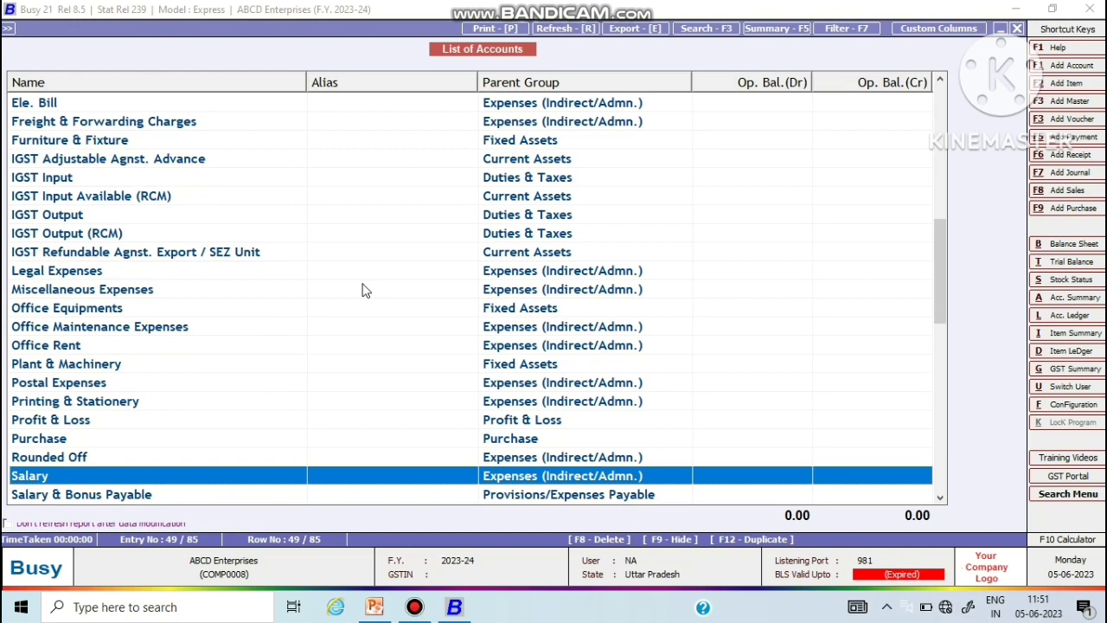
{"action": "key", "text": "Up"}
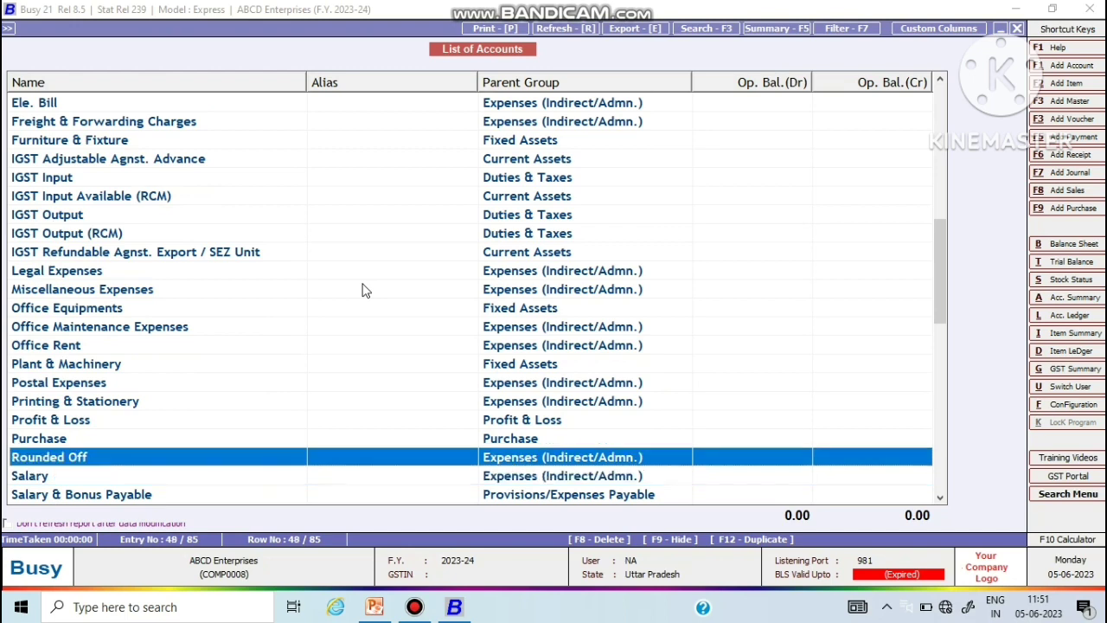
{"action": "key", "text": "Down"}
{"action": "key", "text": "Down"}
{"action": "key", "text": "Down"}
{"action": "key", "text": "Down"}
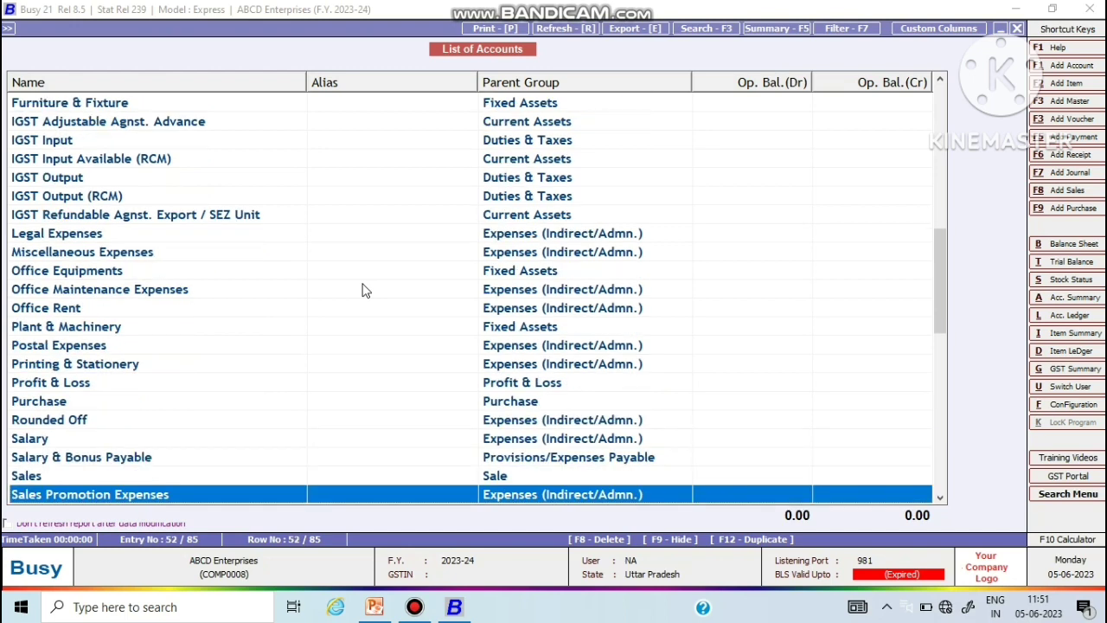
{"action": "key", "text": "Down"}
{"action": "key", "text": "Down"}
{"action": "key", "text": "Down"}
{"action": "key", "text": "Down"}
{"action": "key", "text": "Down"}
{"action": "key", "text": "Down"}
{"action": "key", "text": "Down"}
{"action": "key", "text": "Down"}
{"action": "key", "text": "Down"}
{"action": "key", "text": "Down"}
{"action": "key", "text": "Down"}
{"action": "key", "text": "Down"}
{"action": "key", "text": "Down"}
{"action": "key", "text": "Down"}
{"action": "key", "text": "Down"}
{"action": "key", "text": "Down"}
{"action": "key", "text": "Down"}
{"action": "key", "text": "Down"}
{"action": "key", "text": "Down"}
{"action": "key", "text": "Down"}
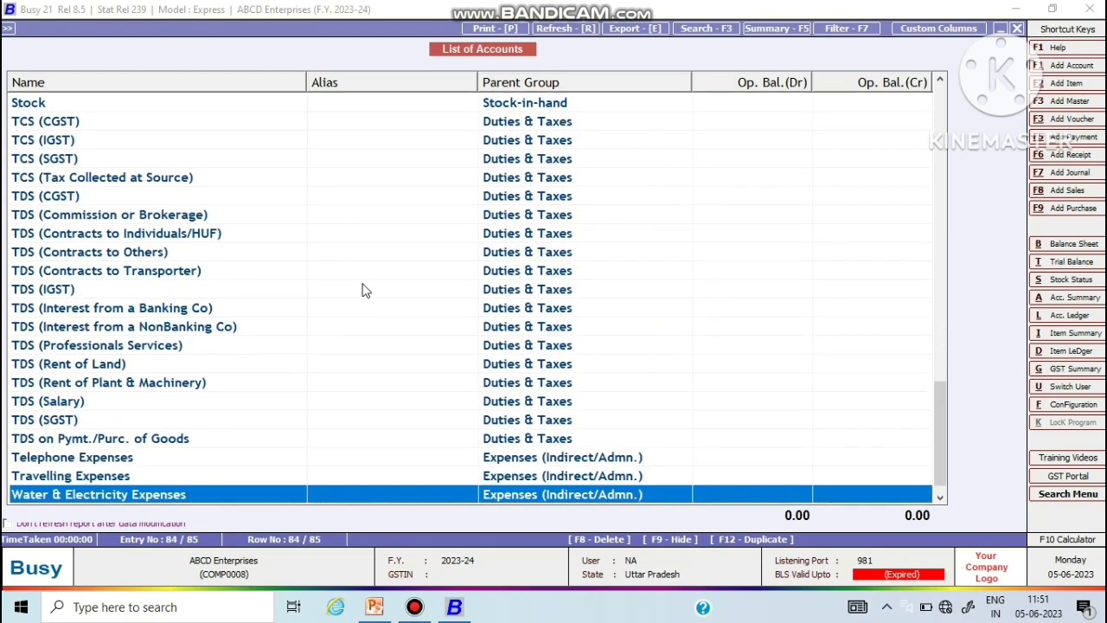
- Check the last entry in the list of accounts and close the report back to the account master options
{"action": "key", "text": "Down"}
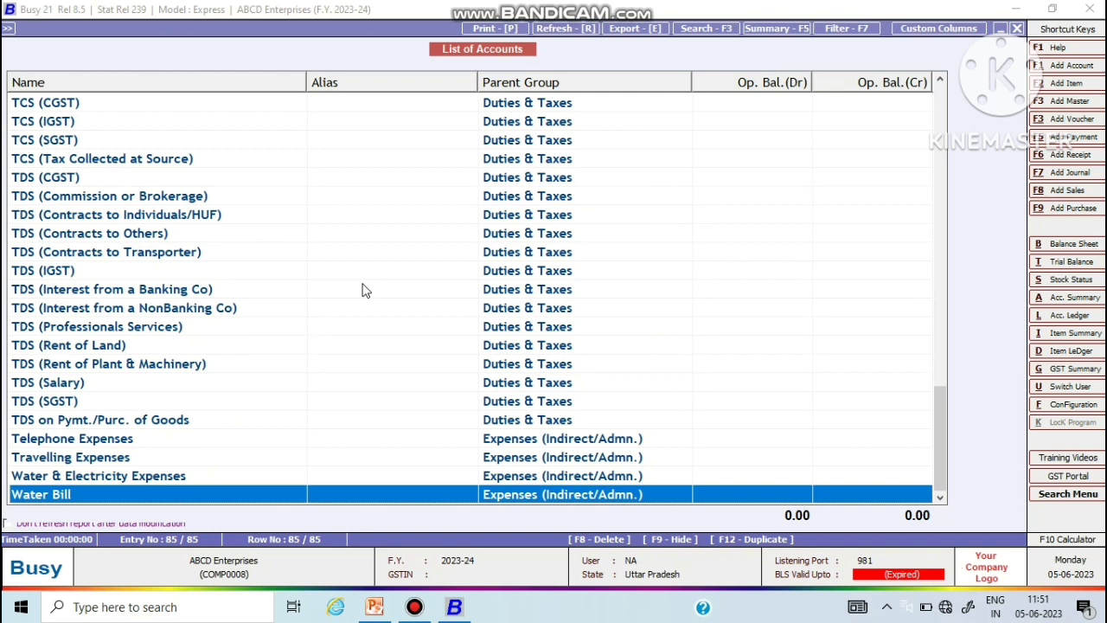
{"action": "key", "text": "Up"}
{"action": "key", "text": "Escape"}
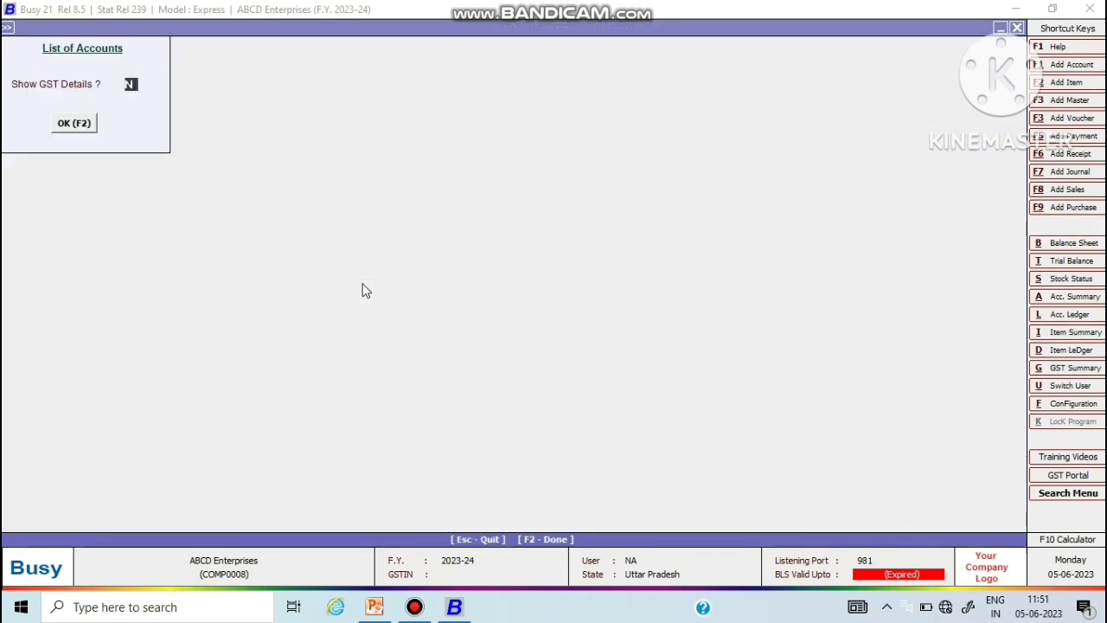
{"action": "key", "text": "Escape"}
{"action": "key", "text": "Escape"}
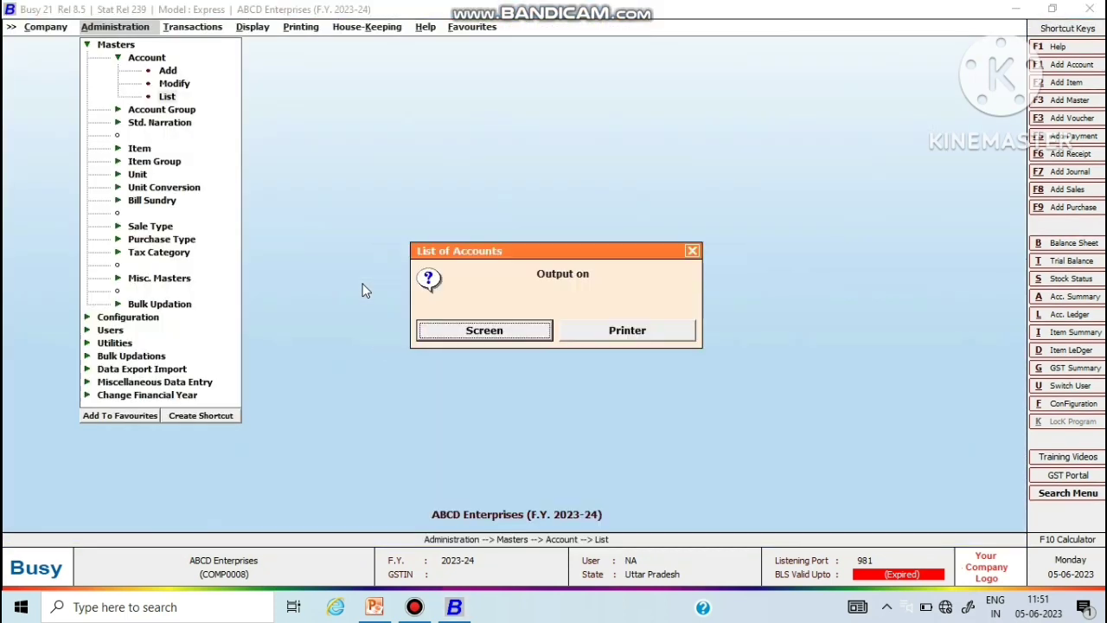
{"action": "key", "text": "Escape"}
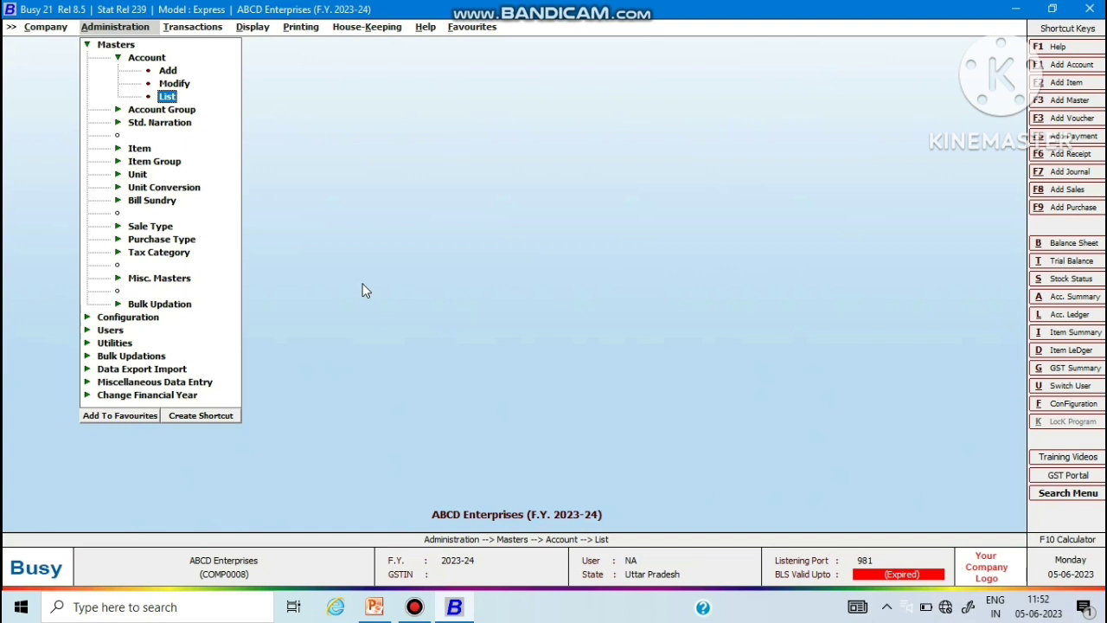
- Open the Water Bill account master for modification, review its details and close it without making changes
{"action": "key", "text": "Up"}
{"action": "key", "text": "Up"}
{"action": "key", "text": "Up"}
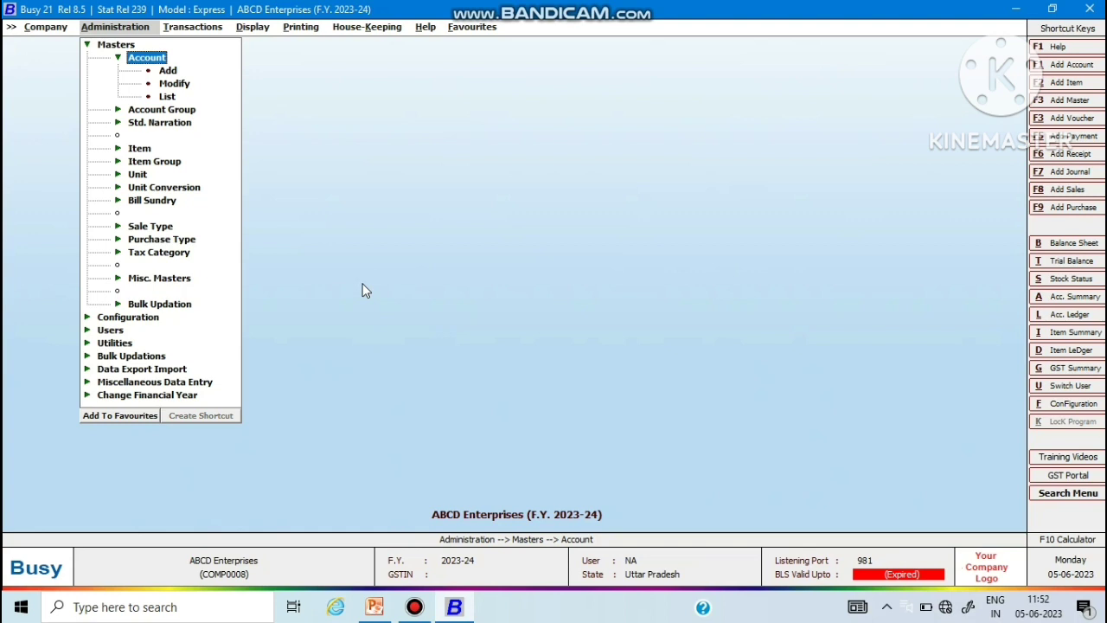
{"action": "key", "text": "Down"}
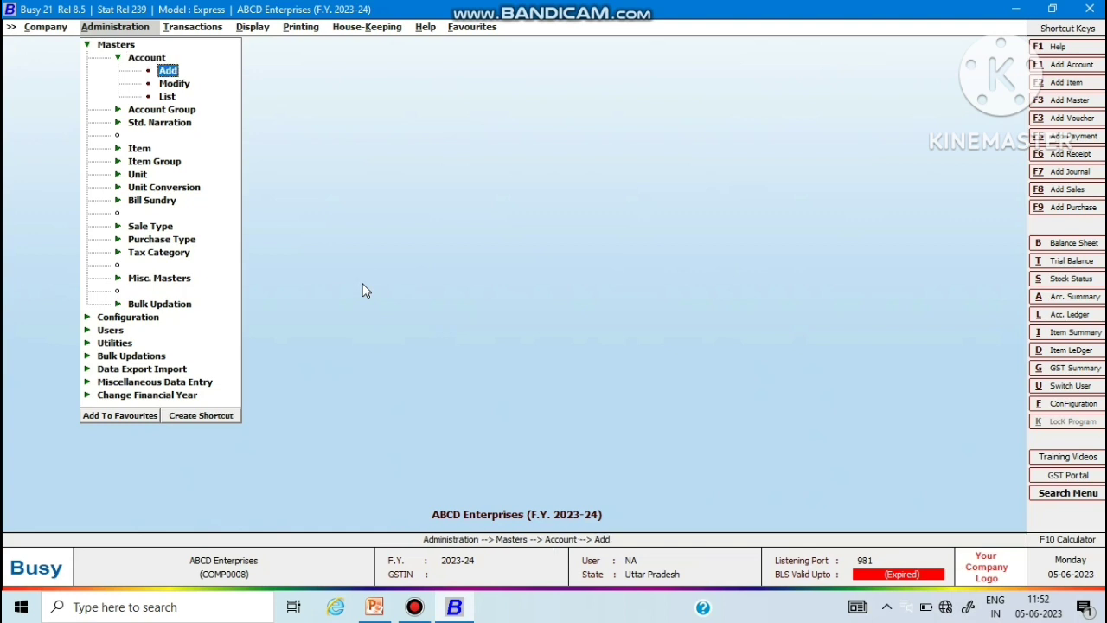
{"action": "key", "text": "Down"}
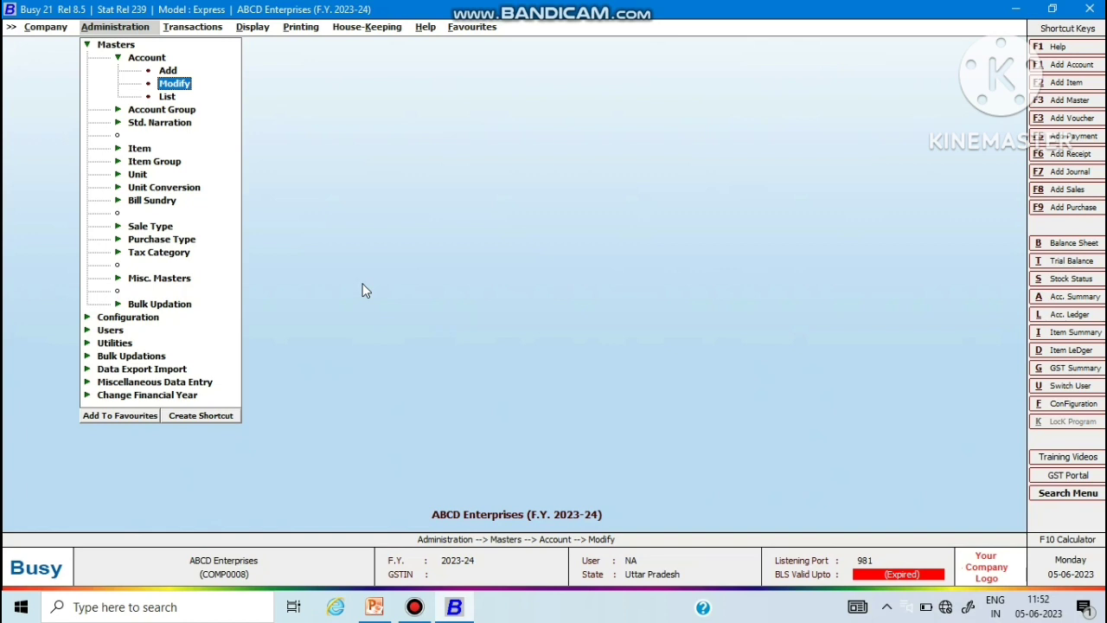
{"action": "key", "text": "Return"}
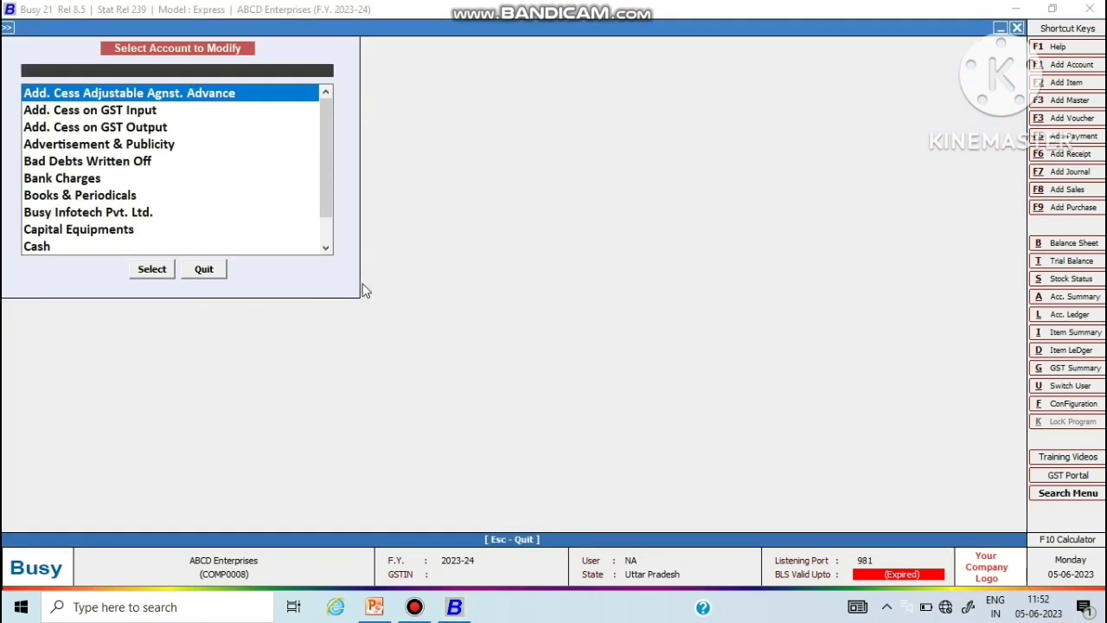
{"action": "type", "text": "wa"}
{"action": "key", "text": "Down"}
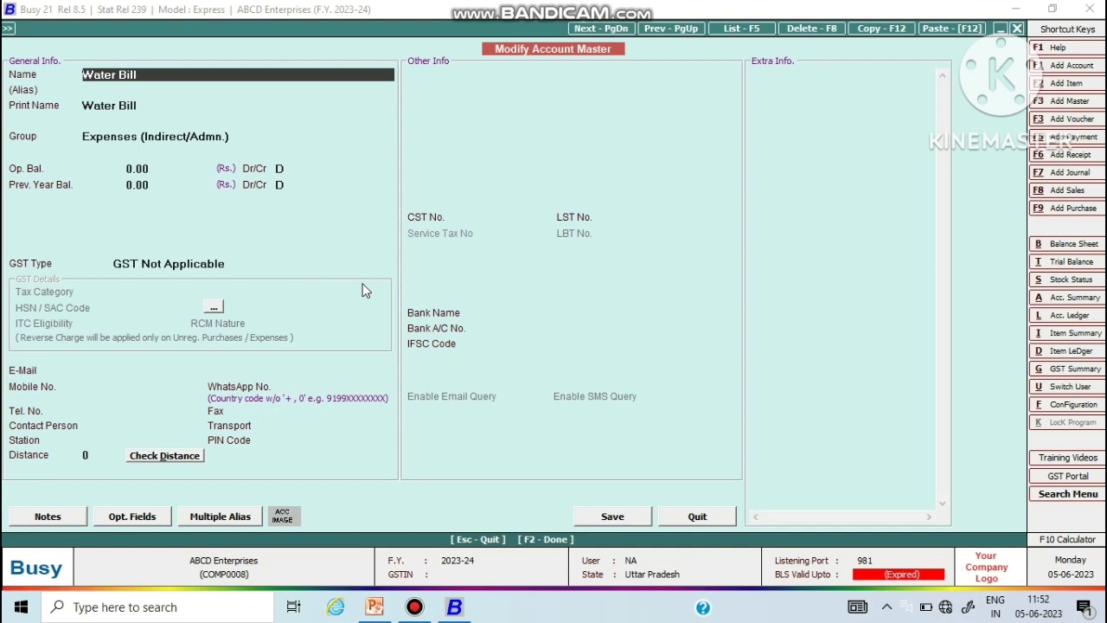
{"action": "key", "text": "Escape"}
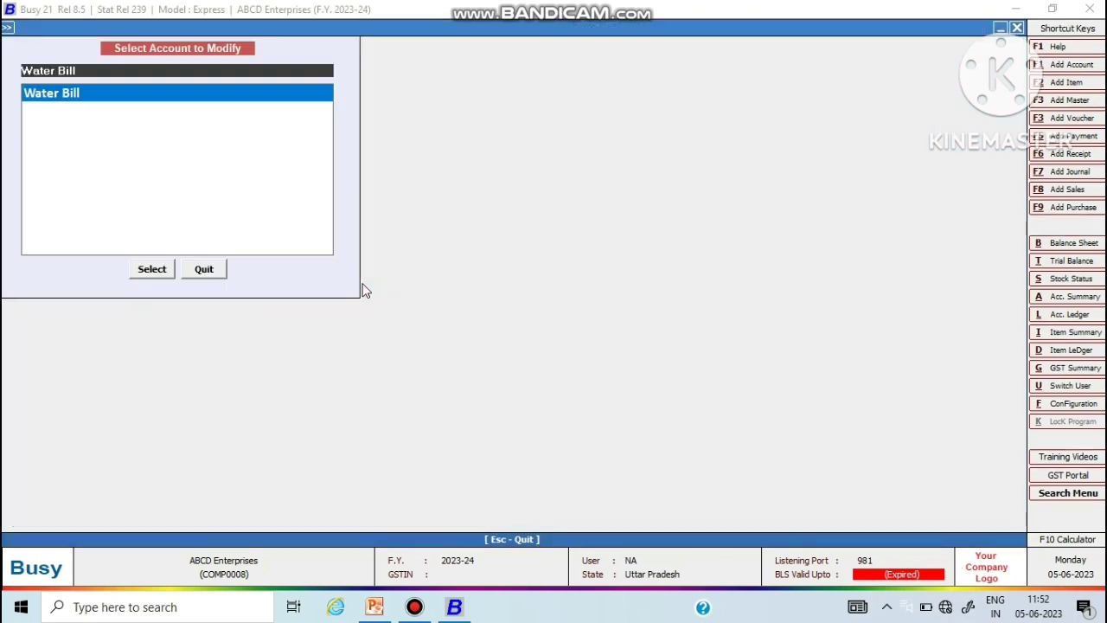
{"action": "key", "text": "Escape"}
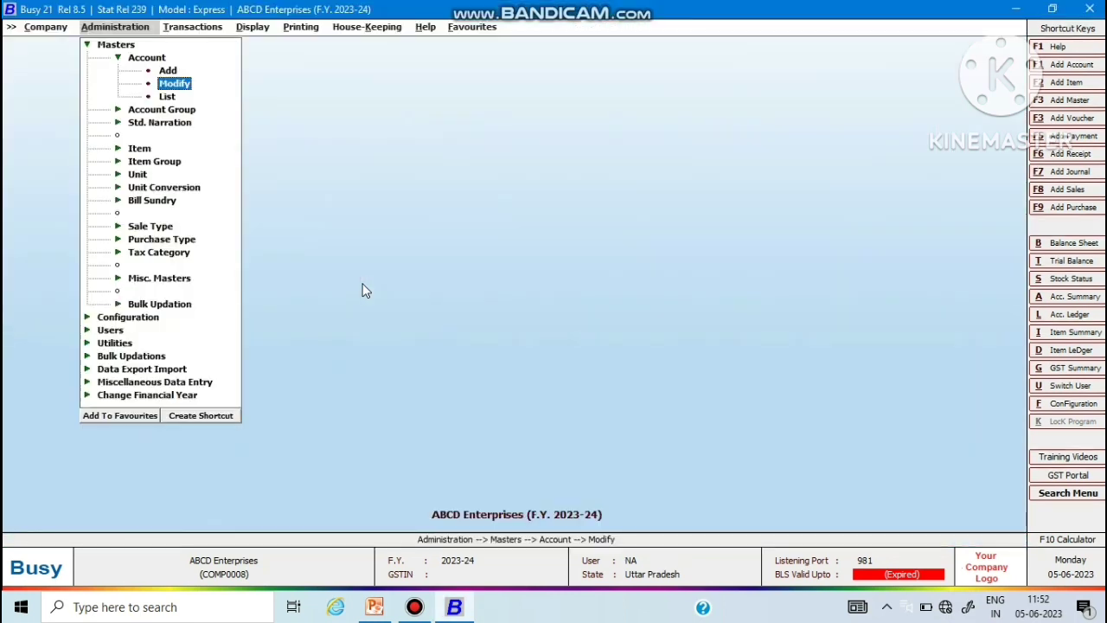
- Display the list of accounts on screen again in Standard Format, with Show GST Details left at N
{"action": "key", "text": "Down"}
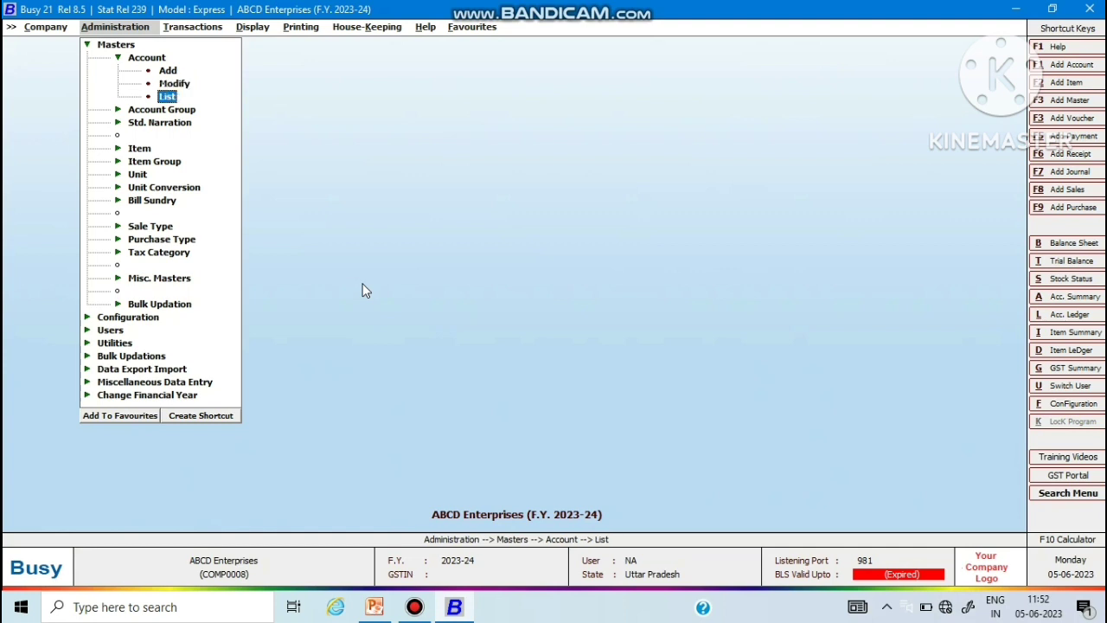
{"action": "key", "text": "Return"}
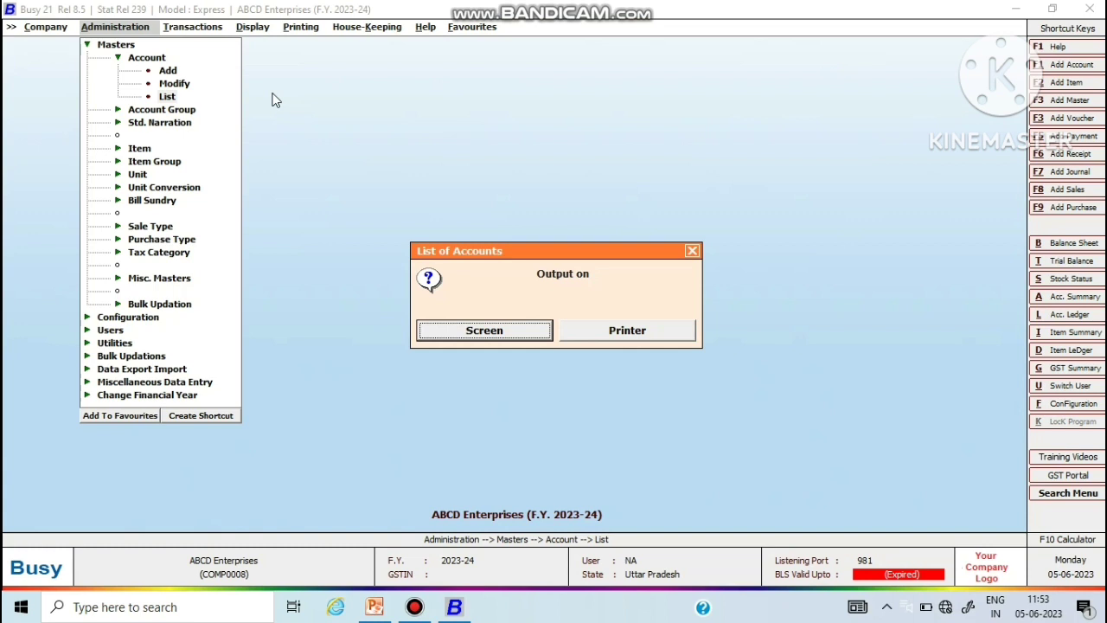
{"action": "key", "text": "Return"}
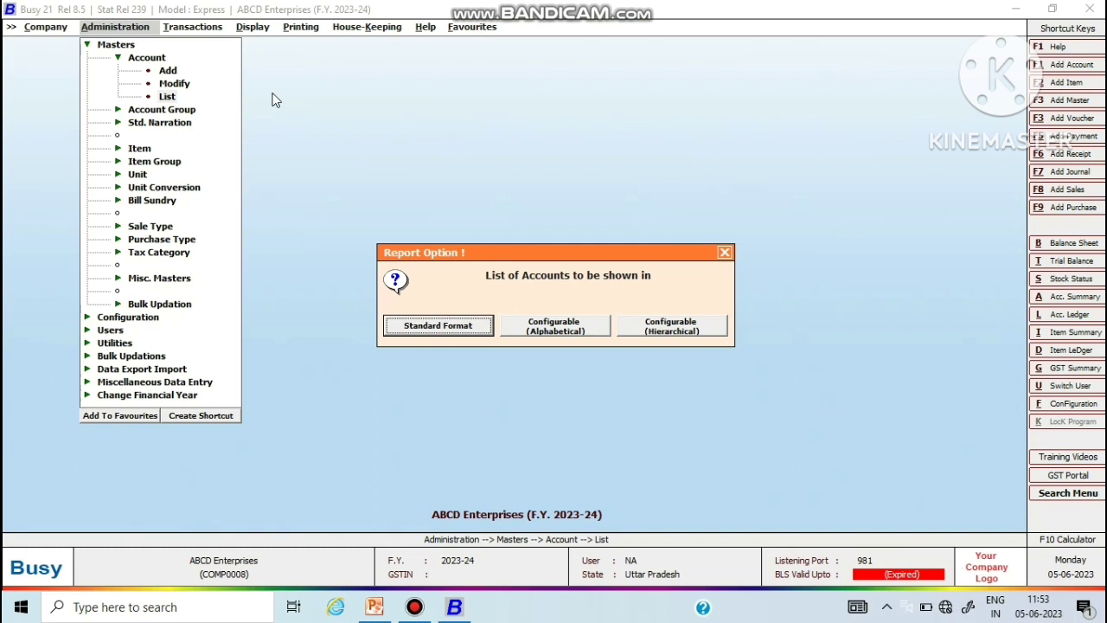
{"action": "key", "text": "Return"}
{"action": "key", "text": "Return"}
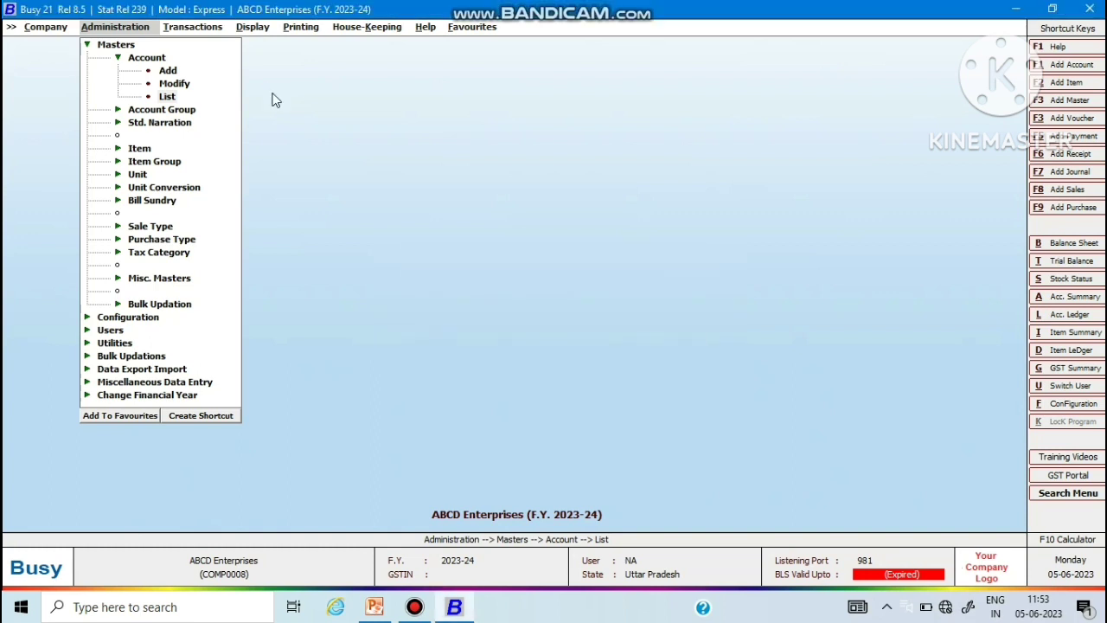
{"action": "key", "text": "Return"}
{"action": "key", "text": "Return"}
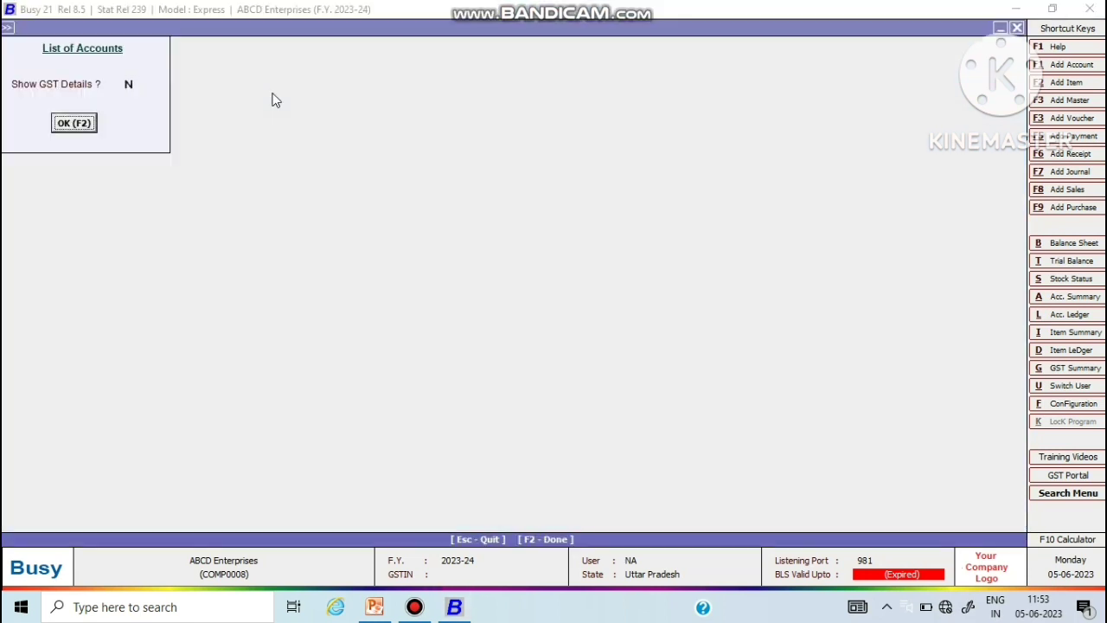
{"action": "key", "text": "Return"}
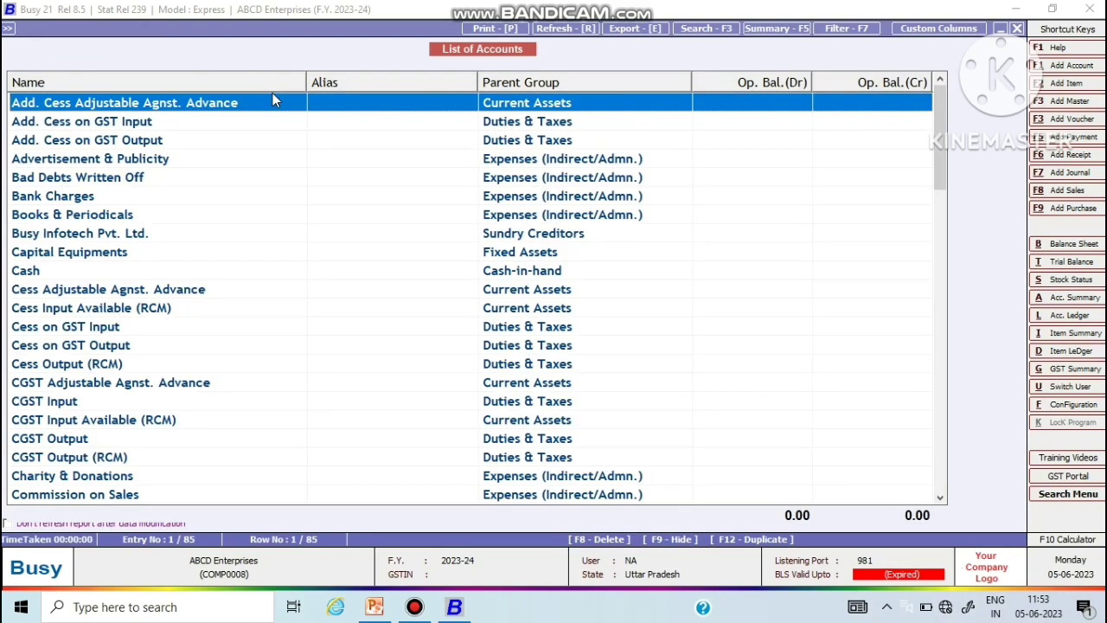
- Examine the account names and parent groups from the first entry through the end of the list, and close the report
{"action": "key", "text": "Down"}
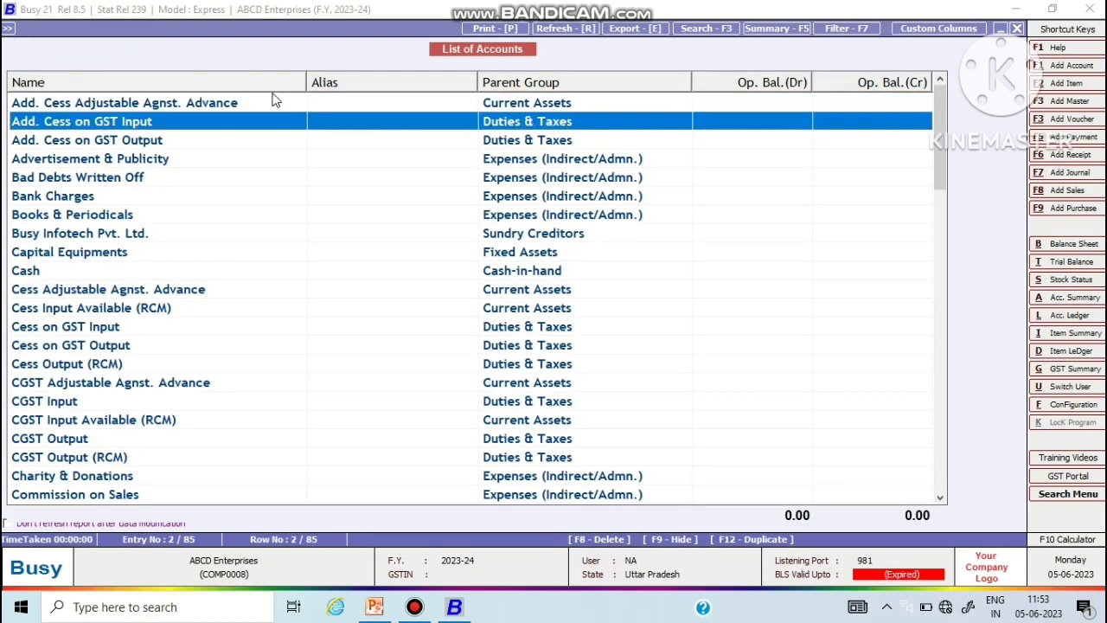
{"action": "key", "text": "Down"}
{"action": "key", "text": "Down"}
{"action": "key", "text": "Down"}
{"action": "key", "text": "Down"}
{"action": "key", "text": "Down"}
{"action": "key", "text": "Down"}
{"action": "key", "text": "Down"}
{"action": "key", "text": "Down"}
{"action": "key", "text": "Down"}
{"action": "key", "text": "Down"}
{"action": "key", "text": "Down"}
{"action": "key", "text": "Down"}
{"action": "key", "text": "Down"}
{"action": "key", "text": "Down"}
{"action": "key", "text": "Down"}
{"action": "key", "text": "Down"}
{"action": "key", "text": "Down"}
{"action": "key", "text": "Down"}
{"action": "key", "text": "Down"}
{"action": "key", "text": "Down"}
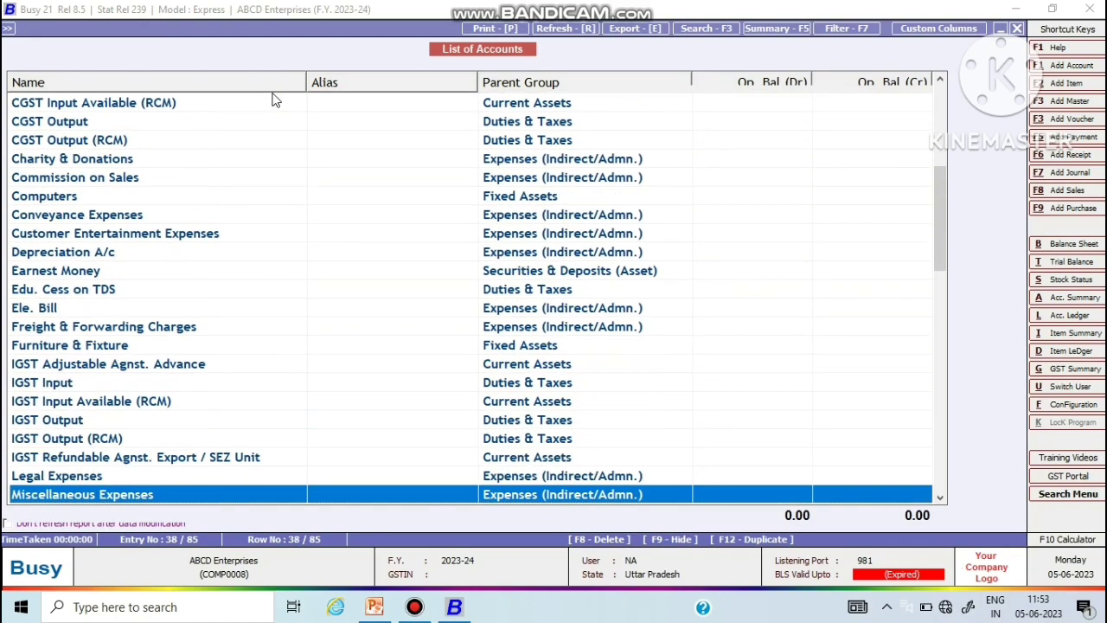
{"action": "key", "text": "Down"}
{"action": "key", "text": "Down"}
{"action": "key", "text": "Down"}
{"action": "key", "text": "Down"}
{"action": "key", "text": "Down"}
{"action": "key", "text": "Down"}
{"action": "key", "text": "Down"}
{"action": "key", "text": "Down"}
{"action": "key", "text": "Down"}
{"action": "key", "text": "Down"}
{"action": "key", "text": "Down"}
{"action": "key", "text": "Down"}
{"action": "key", "text": "Down"}
{"action": "key", "text": "Down"}
{"action": "key", "text": "Down"}
{"action": "key", "text": "Down"}
{"action": "key", "text": "Down"}
{"action": "key", "text": "Down"}
{"action": "key", "text": "Down"}
{"action": "key", "text": "Down"}
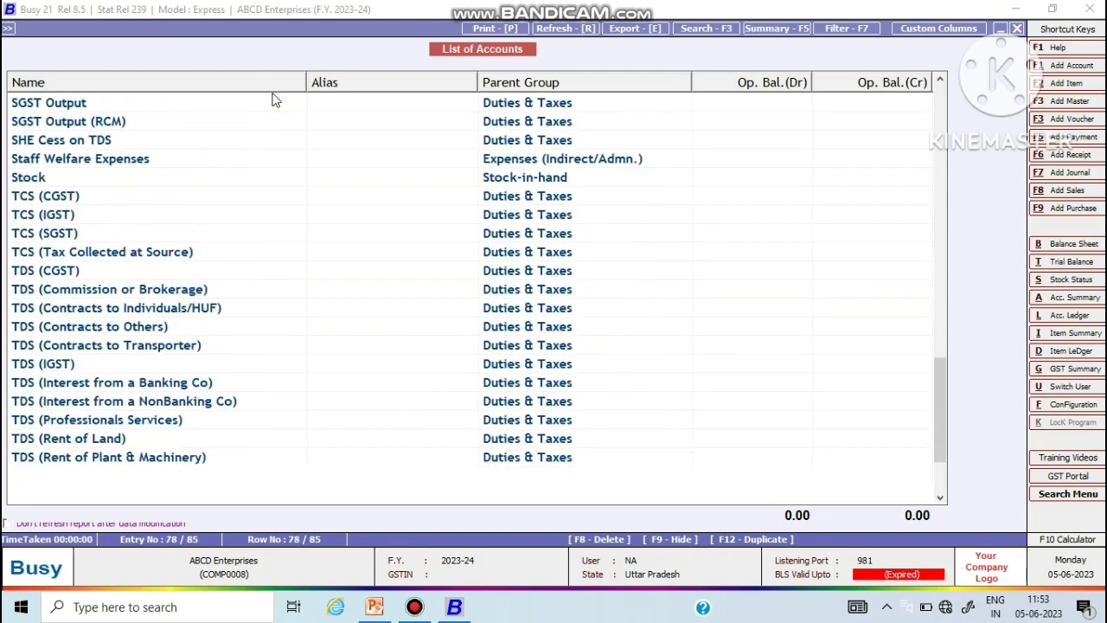
{"action": "key", "text": "Down"}
{"action": "key", "text": "Down"}
{"action": "key", "text": "Down"}
{"action": "key", "text": "Down"}
{"action": "key", "text": "Down"}
{"action": "key", "text": "Down"}
{"action": "key", "text": "Escape"}
{"action": "key", "text": "Escape"}
{"action": "key", "text": "Escape"}
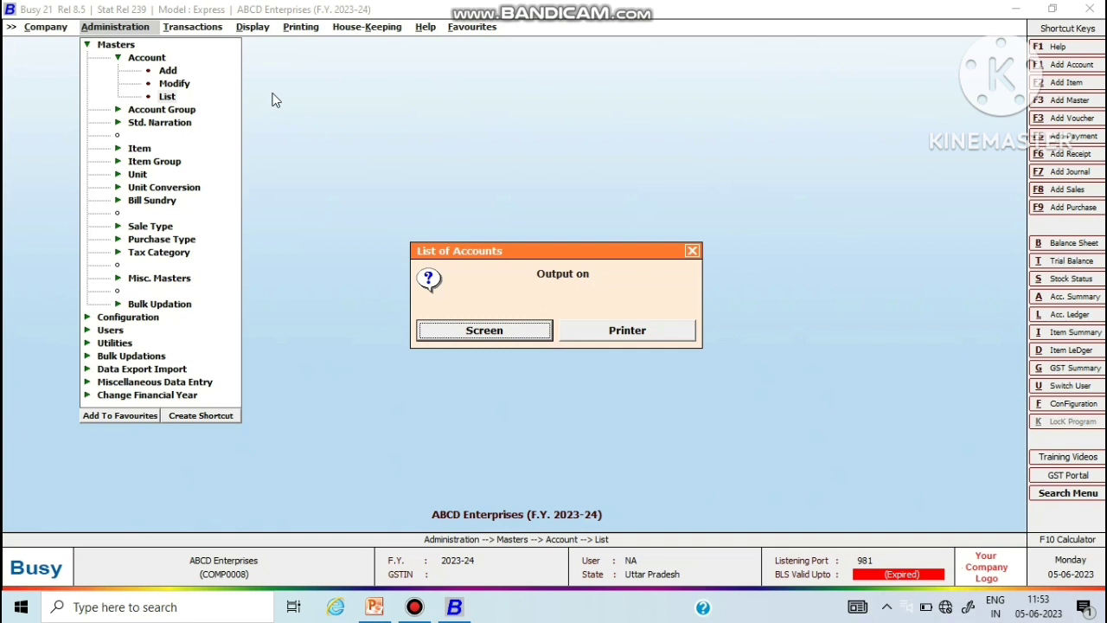
{"action": "key", "text": "Escape"}
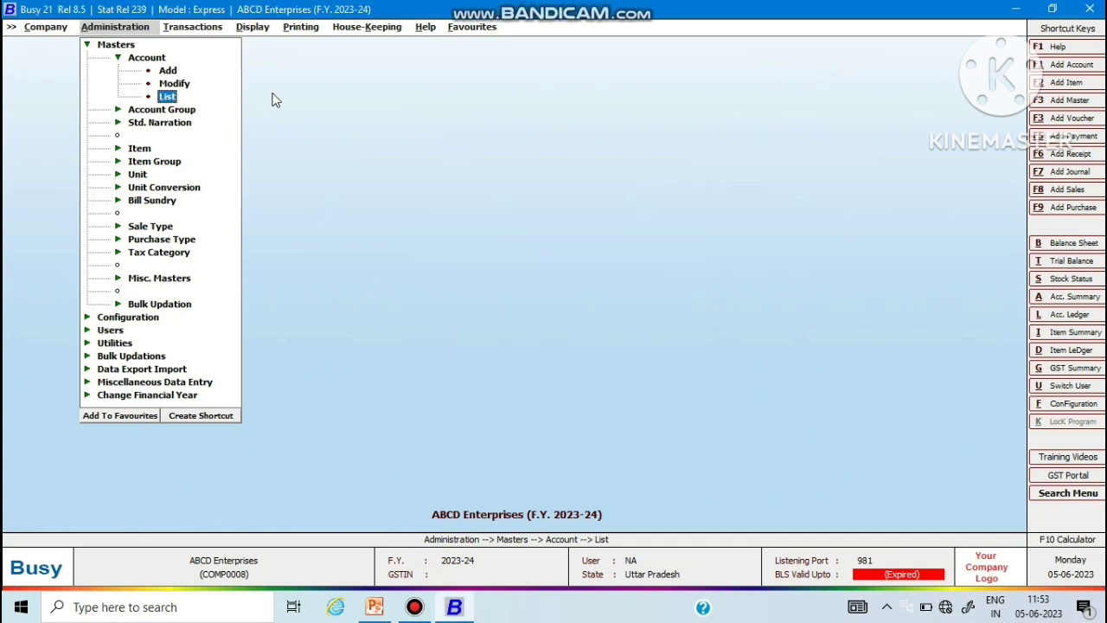